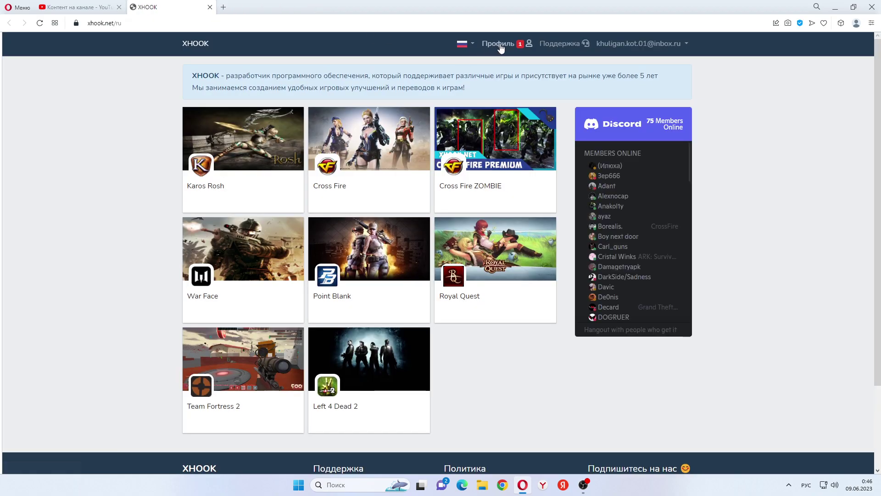
Download the 64-bit launcher from the XHOOK profile's main page and save it to the desktop as H1VI.
{"action": "left_click", "coordinate": [499, 44]}
{"action": "left_click", "coordinate": [245, 126]}
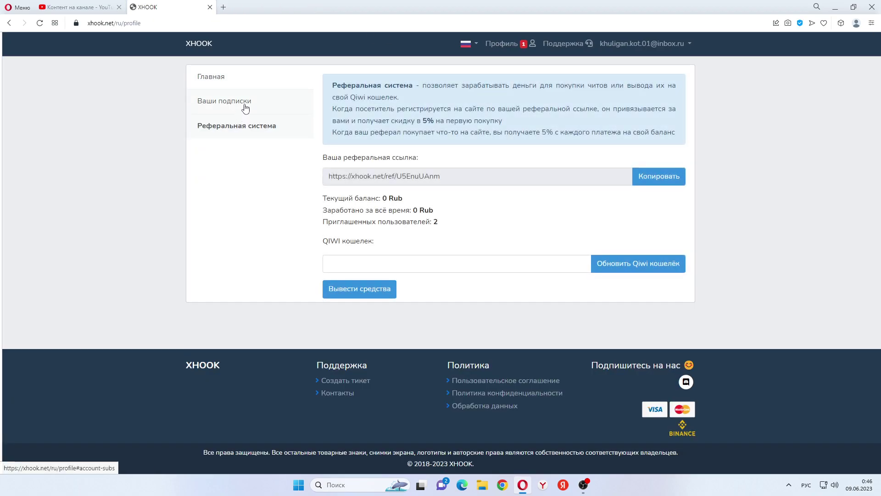
{"action": "left_click", "coordinate": [246, 105]}
{"action": "left_click", "coordinate": [246, 87]}
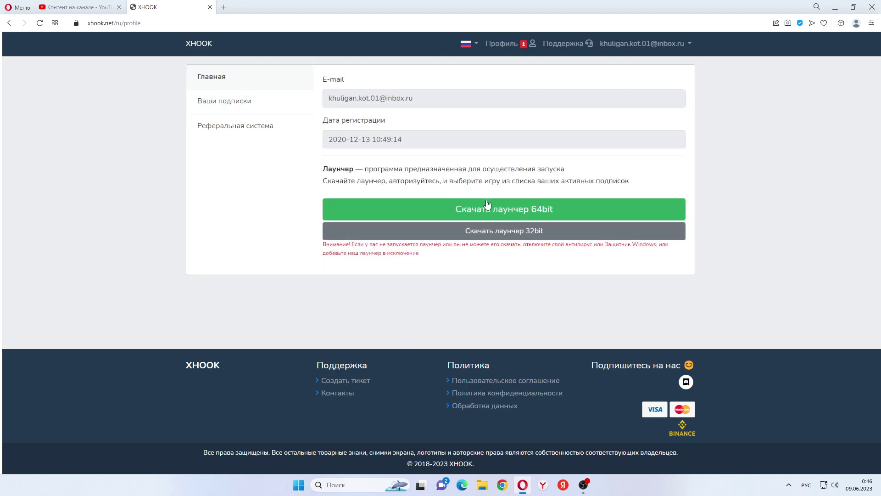
{"action": "left_click", "coordinate": [426, 209]}
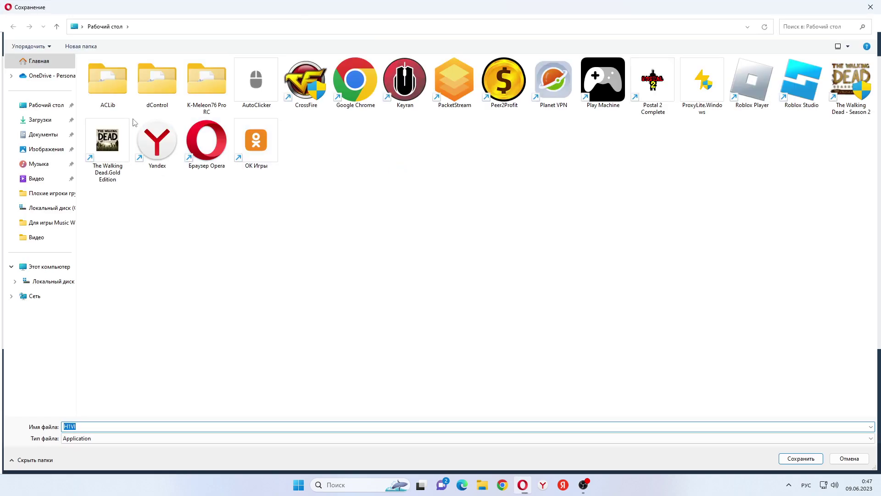
{"action": "left_click", "coordinate": [809, 458]}
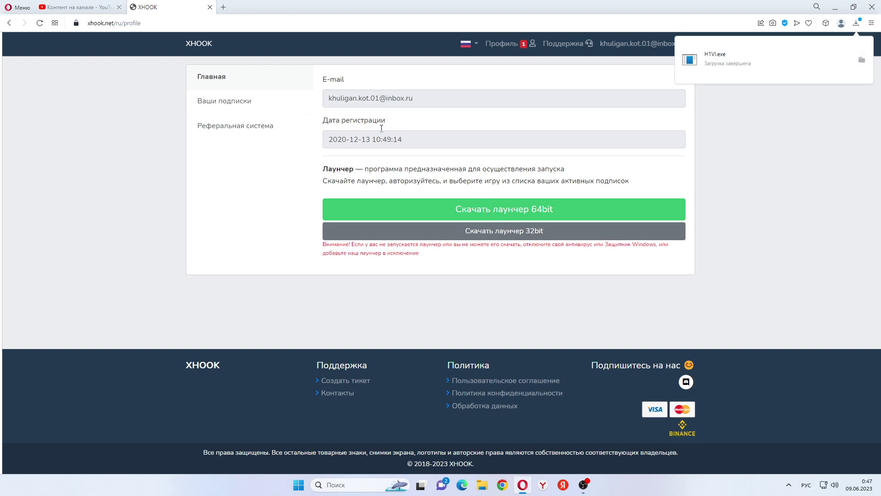
Replace the XHOOK page with a new tab and minimise the browser to reveal the desktop.
{"action": "left_click", "coordinate": [224, 7]}
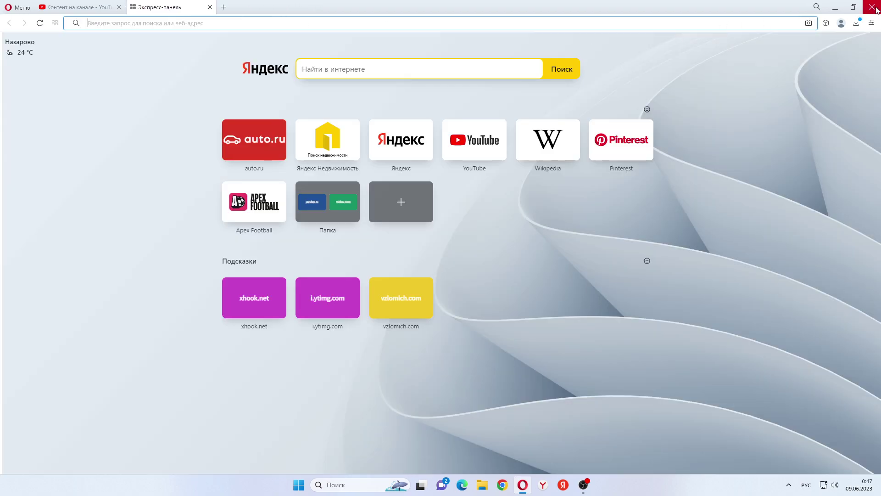
{"action": "left_click", "coordinate": [856, 23]}
{"action": "left_click", "coordinate": [835, 7]}
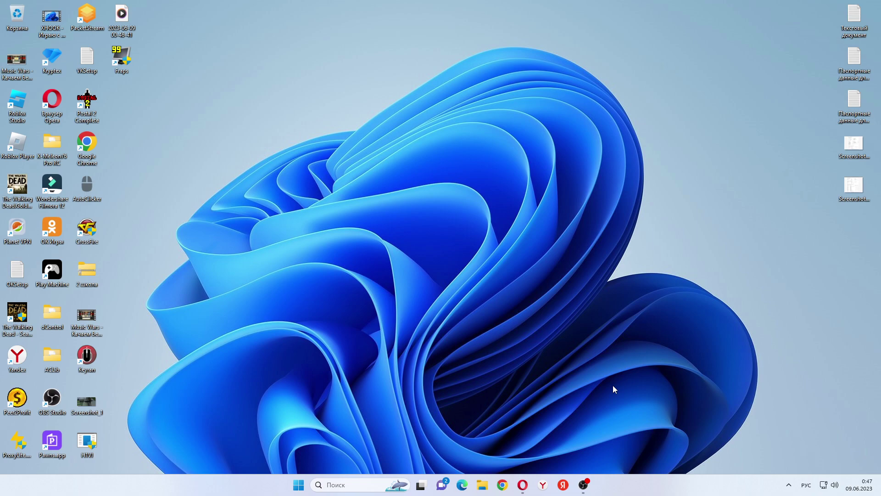
{"action": "left_click", "coordinate": [299, 484]}
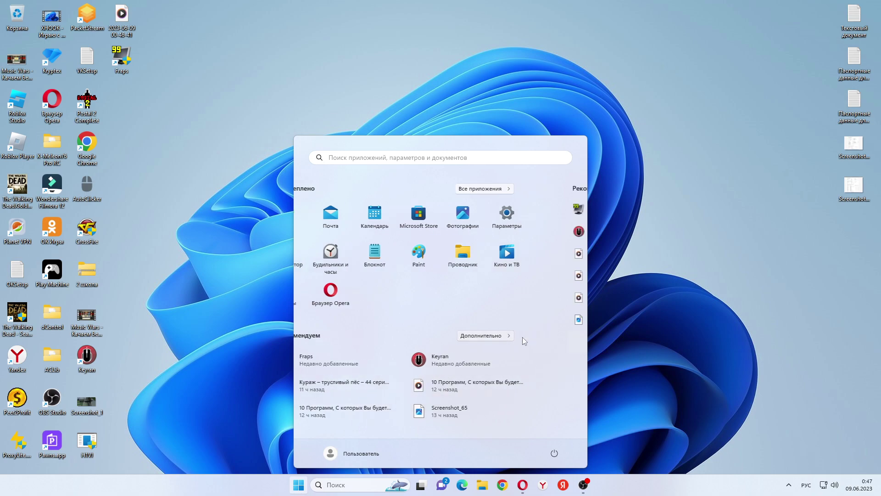
{"action": "left_click", "coordinate": [522, 337]}
{"action": "scroll", "coordinate": [495, 332], "scroll_direction": "down", "scroll_amount": 1}
{"action": "scroll", "coordinate": [489, 332], "scroll_direction": "down", "scroll_amount": 5}
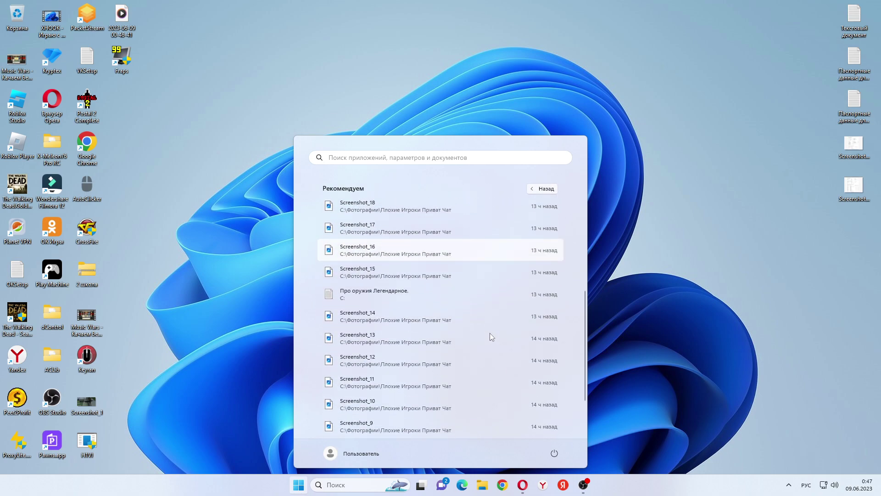
{"action": "left_click", "coordinate": [681, 324]}
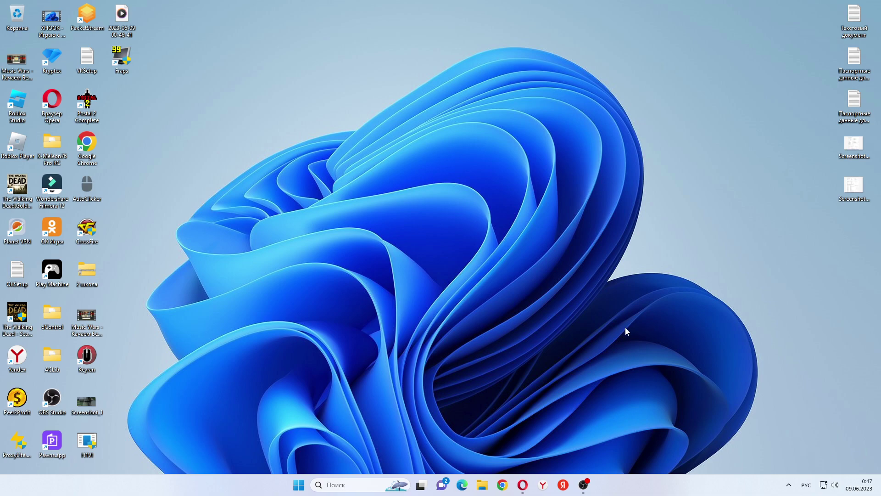
Return to the Opera browser, search Yandex for "Проверить файл на вирусы программа" and open the VirusTotal result.
{"action": "mouse_move", "coordinate": [528, 488]}
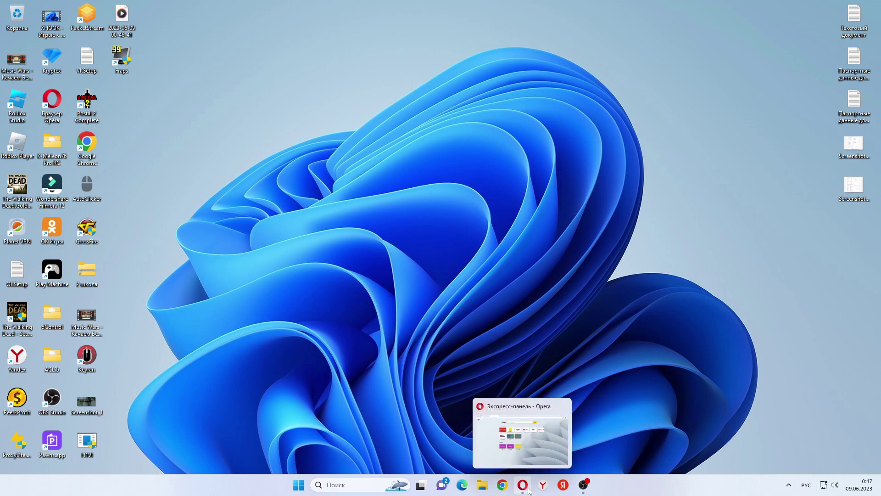
{"action": "left_click", "coordinate": [528, 489]}
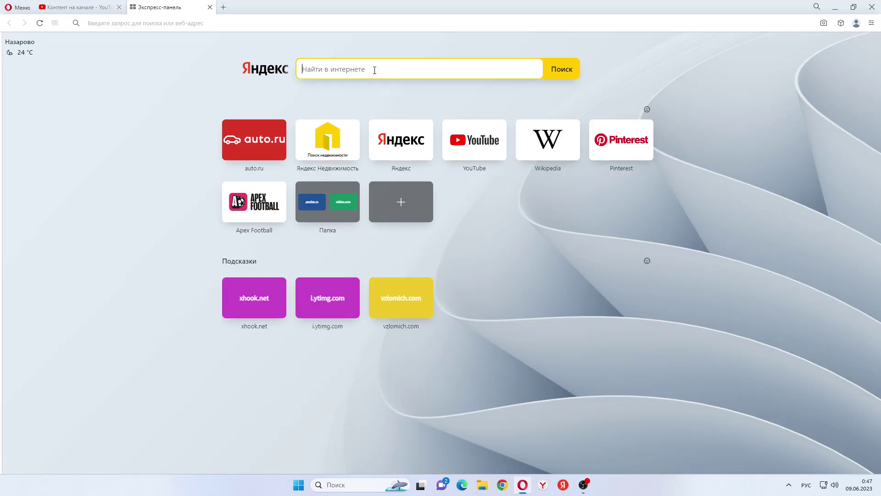
{"action": "type", "text": "Проверить "}
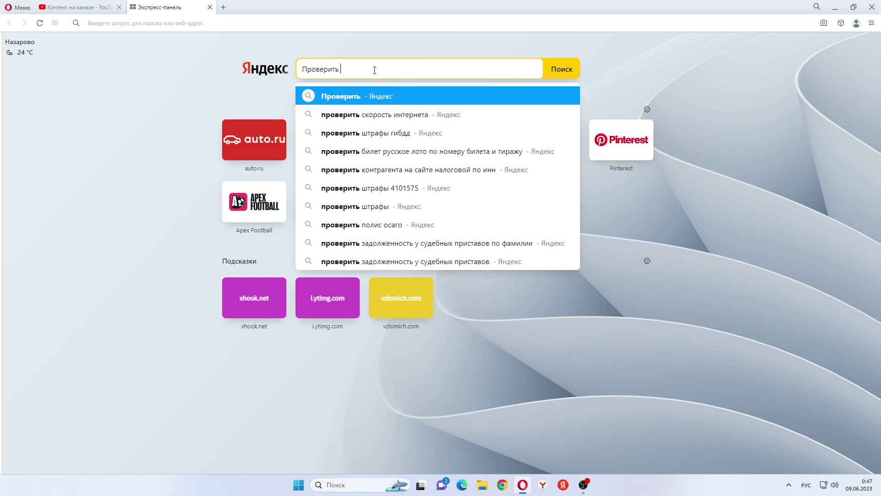
{"action": "type", "text": "файл на вирусы программа"}
{"action": "key", "text": "Return"}
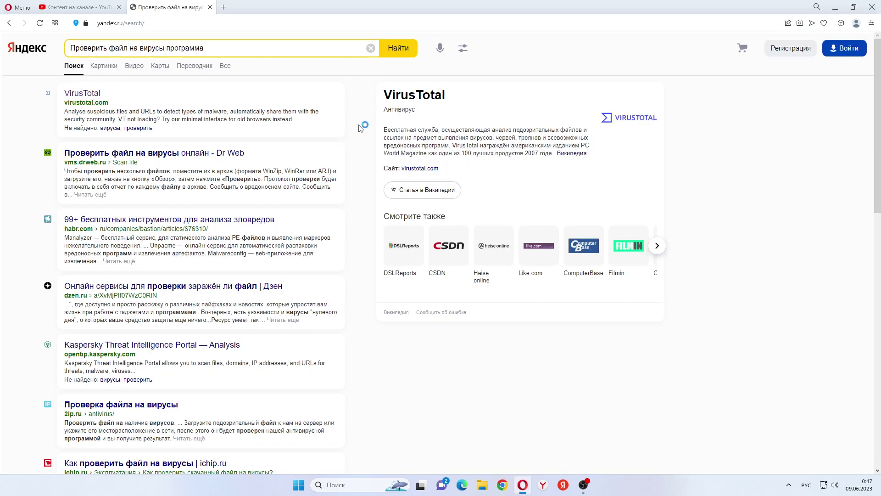
{"action": "scroll", "coordinate": [334, 212], "scroll_direction": "down", "scroll_amount": 10}
{"action": "scroll", "coordinate": [334, 211], "scroll_direction": "up", "scroll_amount": 2}
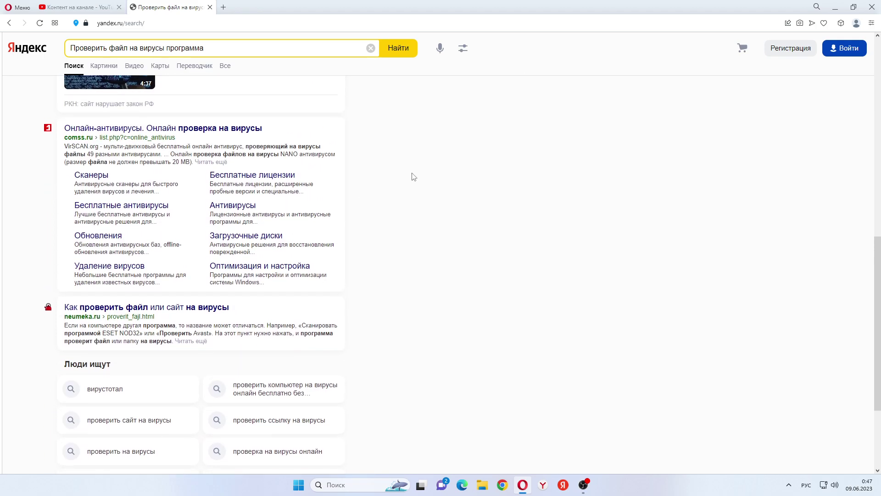
{"action": "scroll", "coordinate": [408, 172], "scroll_direction": "up", "scroll_amount": 10}
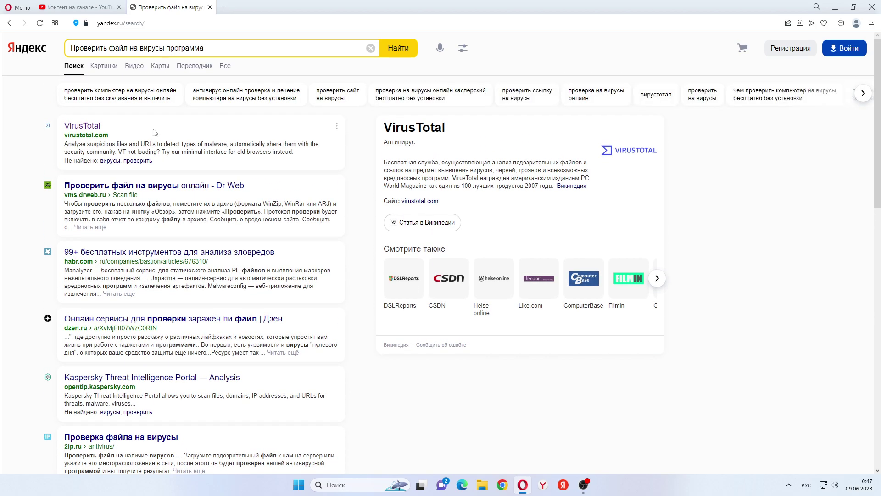
{"action": "left_click", "coordinate": [96, 132]}
Search Yandex for "Программа узнать что делает exe файл" and open the Mail.ru Answers result about reading exe files.
{"action": "left_click", "coordinate": [170, 7]}
{"action": "double_click", "coordinate": [168, 48]}
{"action": "key", "text": "ctrl+a"}
{"action": "type", "text": "Программа узнать что делает"}
{"action": "key", "text": "alt+shift"}
{"action": "type", "text": "ex"}
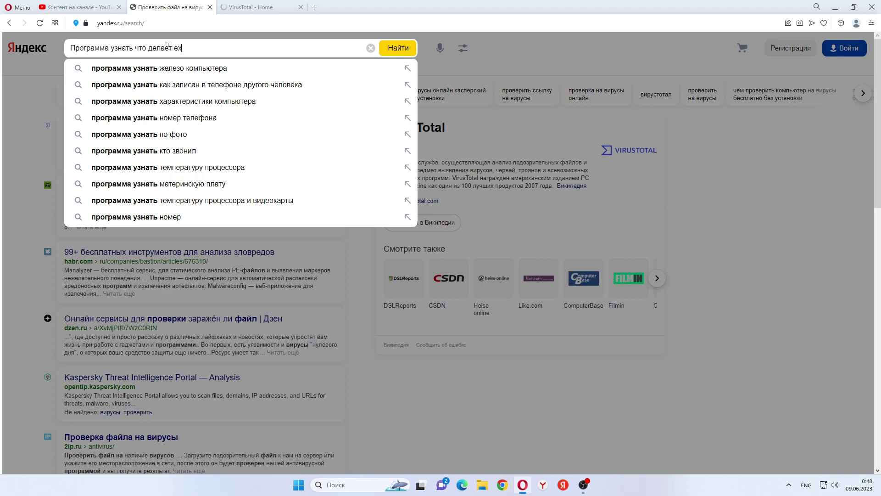
{"action": "type", "text": "e"}
{"action": "key", "text": "alt+shift"}
{"action": "type", "text": "файл"}
{"action": "key", "text": "Return"}
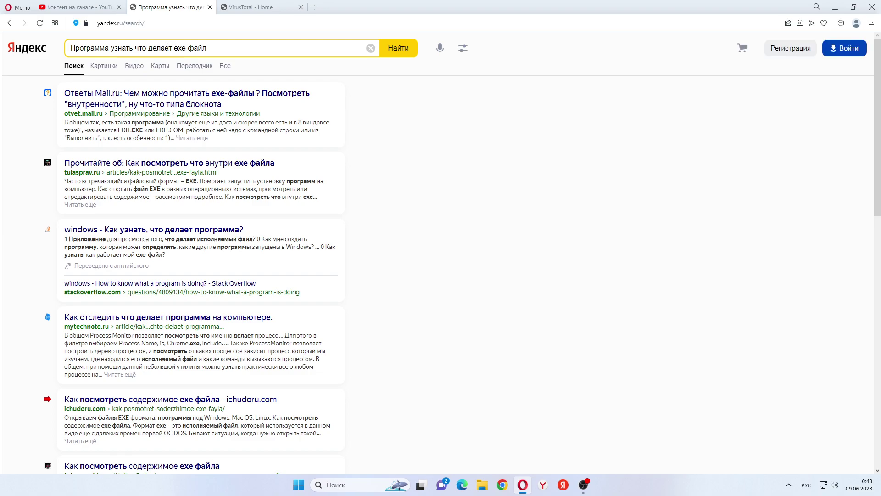
{"action": "left_click", "coordinate": [183, 98]}
Add H1VI.exe from the desktop to VirusTotal's file scan and confirm the upload.
{"action": "left_click", "coordinate": [342, 7]}
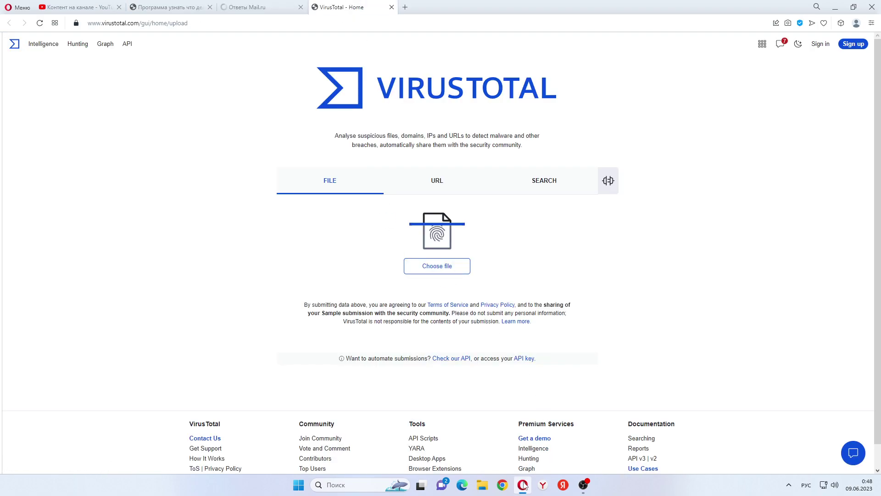
{"action": "key", "text": "super+d"}
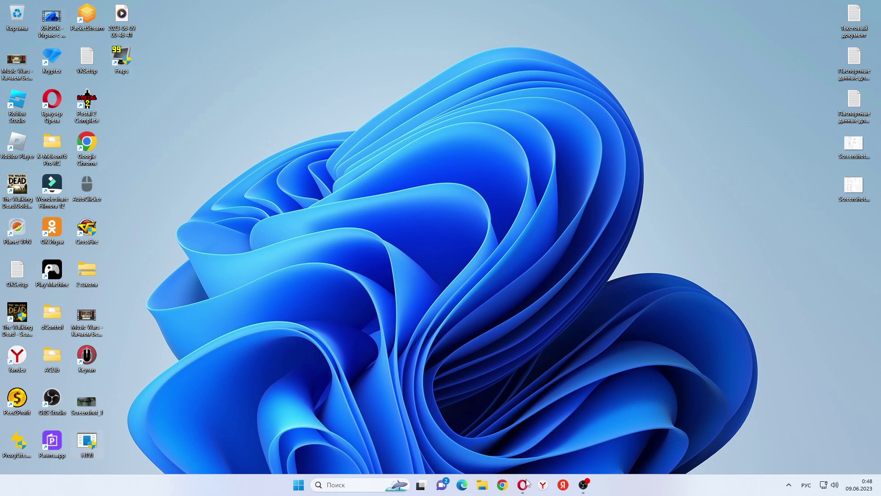
{"action": "key", "text": "super+d"}
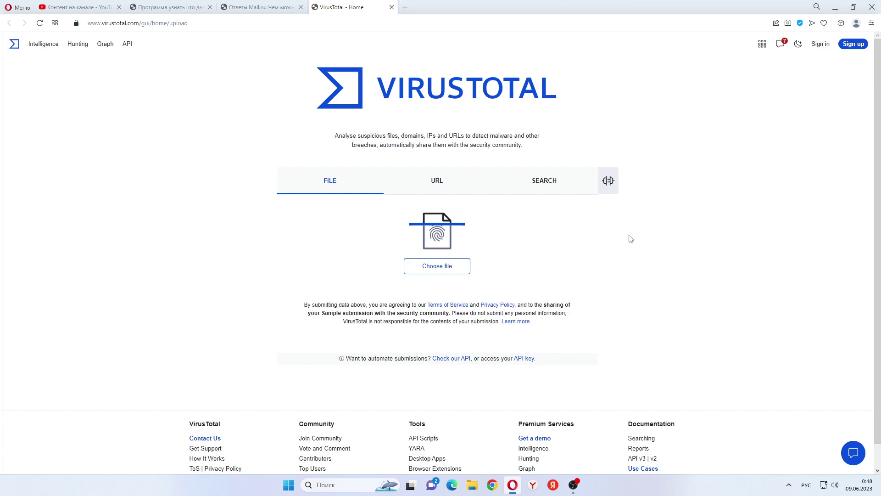
{"action": "left_click_drag", "start_coordinate": [512, 239], "coordinate": [472, 229]}
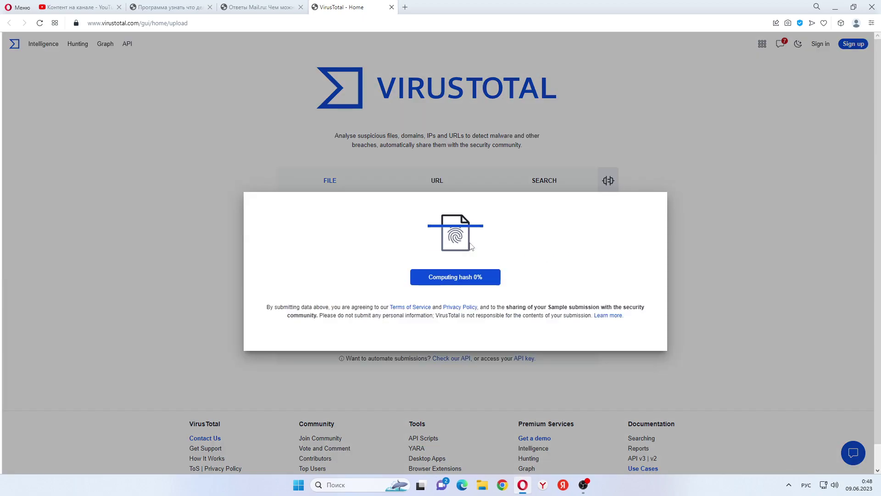
{"action": "left_click", "coordinate": [582, 486]}
{"action": "left_click", "coordinate": [582, 485]}
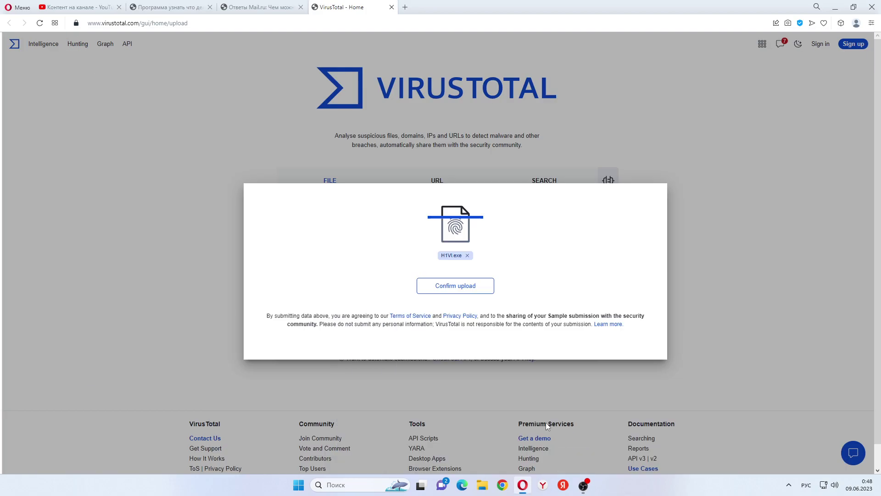
{"action": "left_click", "coordinate": [459, 283]}
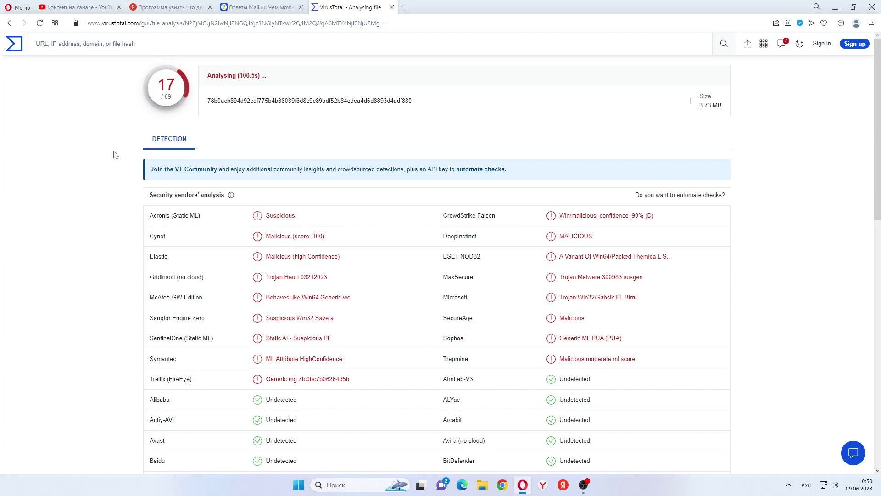
Review the security vendors' analysis of the uploaded file and close the VirusTotal page.
{"action": "scroll", "coordinate": [829, 158], "scroll_direction": "down", "scroll_amount": 13}
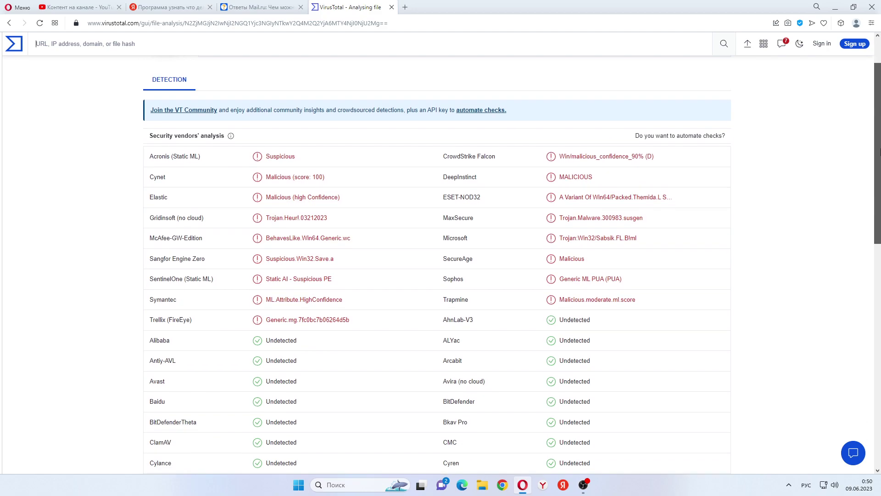
{"action": "scroll", "coordinate": [855, 273], "scroll_direction": "up", "scroll_amount": 5}
{"action": "scroll", "coordinate": [855, 273], "scroll_direction": "up", "scroll_amount": 8}
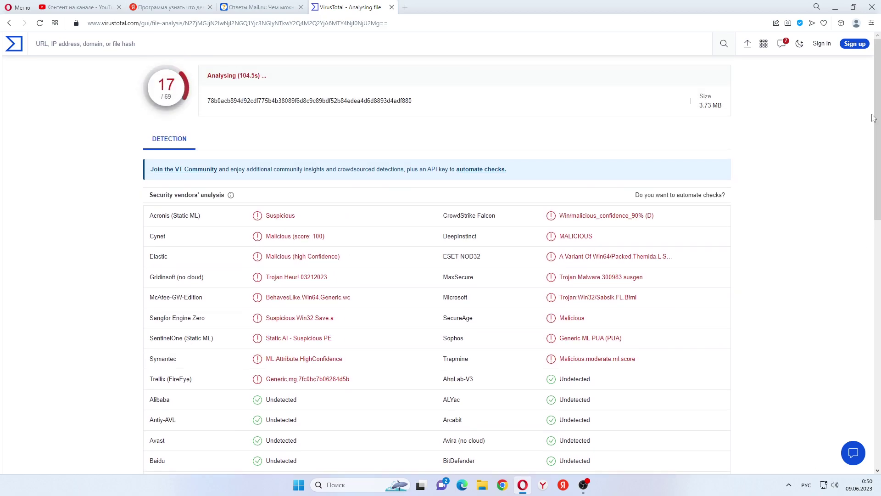
{"action": "left_click", "coordinate": [391, 8]}
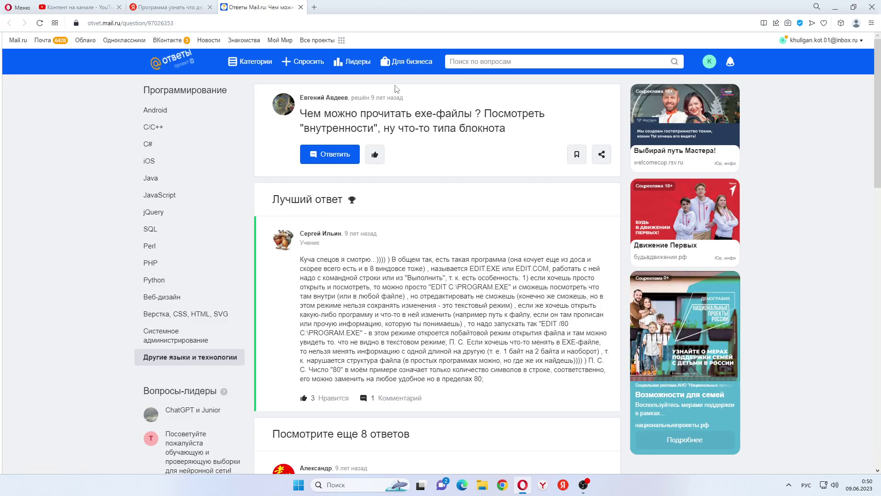
Read through the Mail.ru answers on how to view the contents of exe files.
{"action": "scroll", "coordinate": [413, 207], "scroll_direction": "down", "scroll_amount": 3}
{"action": "scroll", "coordinate": [432, 232], "scroll_direction": "down", "scroll_amount": 9}
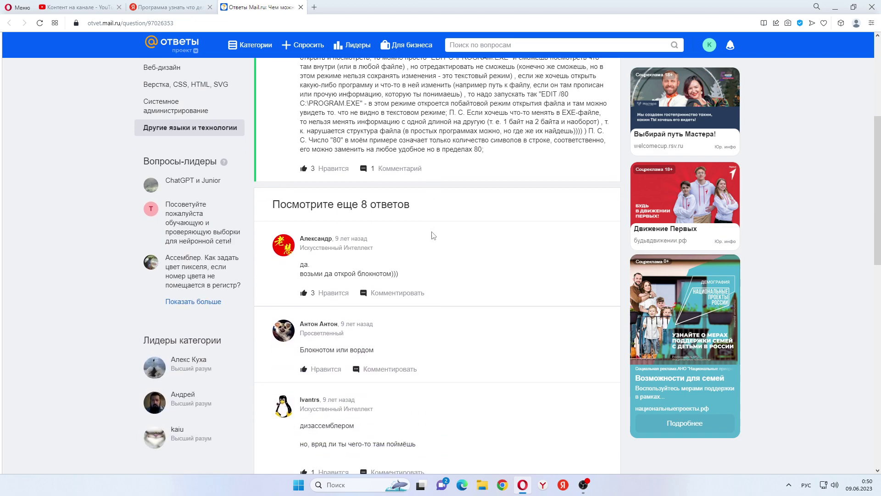
{"action": "scroll", "coordinate": [439, 236], "scroll_direction": "down", "scroll_amount": 5}
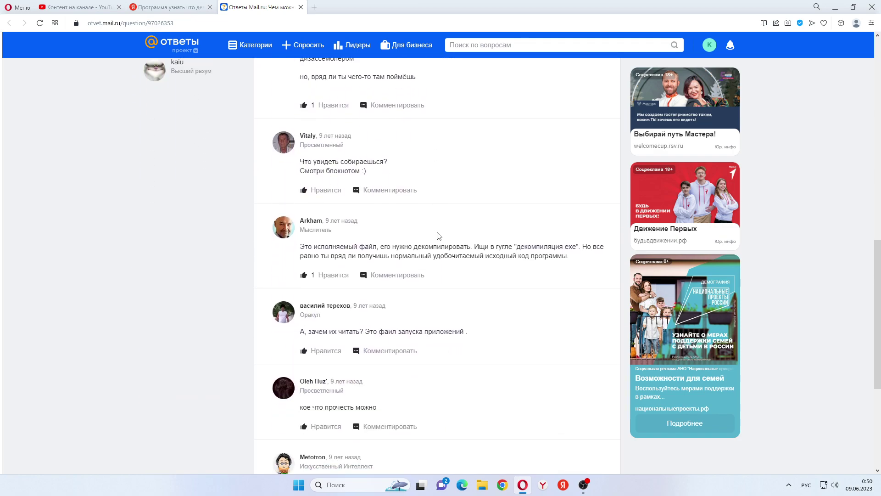
{"action": "scroll", "coordinate": [439, 236], "scroll_direction": "down", "scroll_amount": 2}
{"action": "middle_click", "coordinate": [437, 232]}
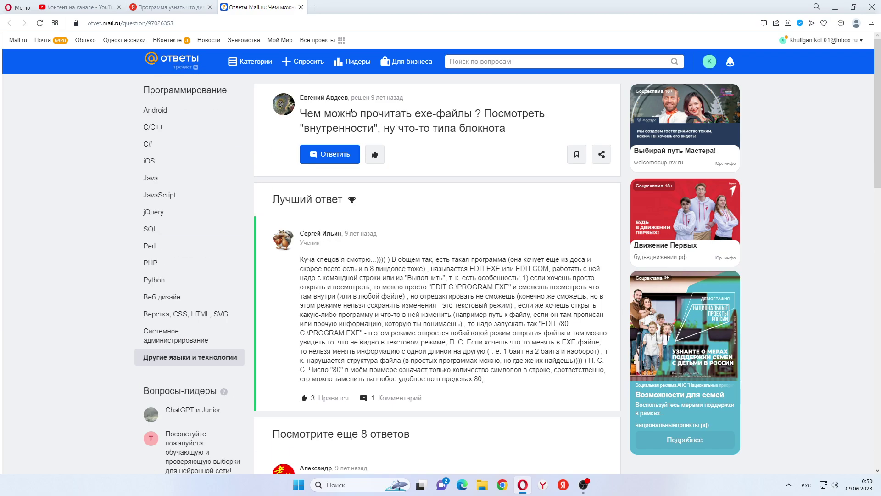
Look through the Yandex web and image results for the exe file query, and close the image results.
{"action": "left_click", "coordinate": [158, 7]}
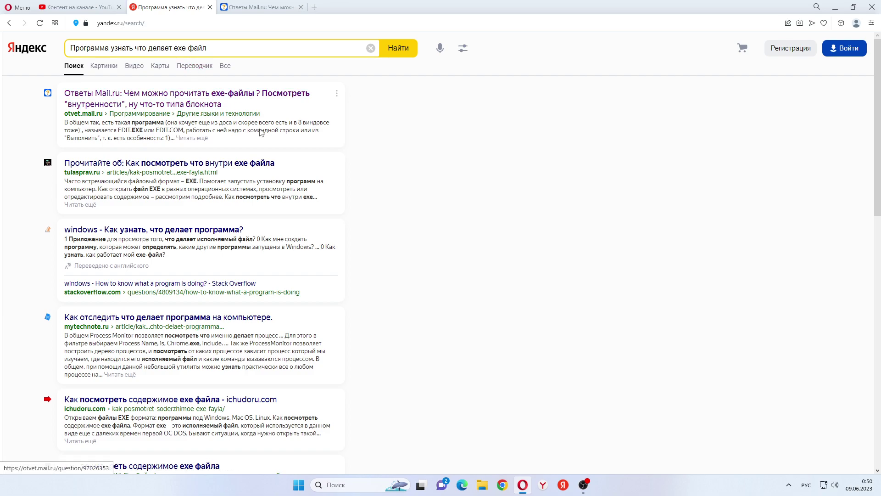
{"action": "scroll", "coordinate": [260, 133], "scroll_direction": "down", "scroll_amount": 3}
{"action": "scroll", "coordinate": [260, 133], "scroll_direction": "down", "scroll_amount": 5}
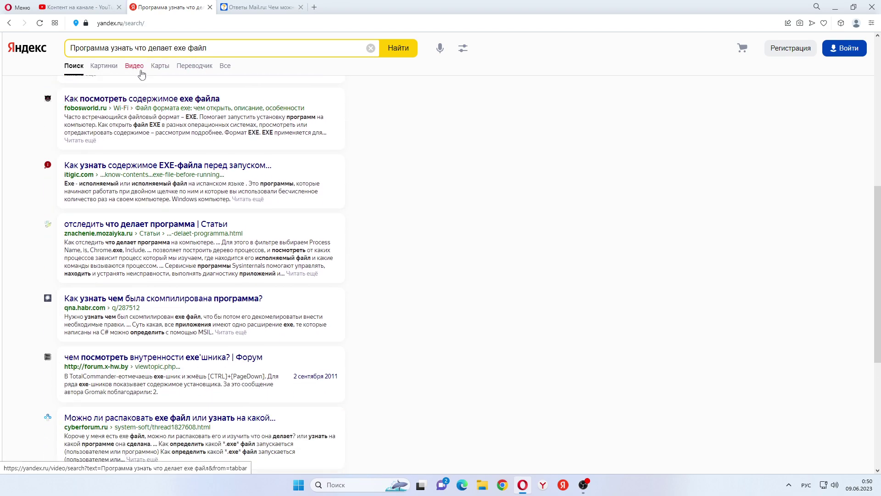
{"action": "left_click", "coordinate": [114, 69]}
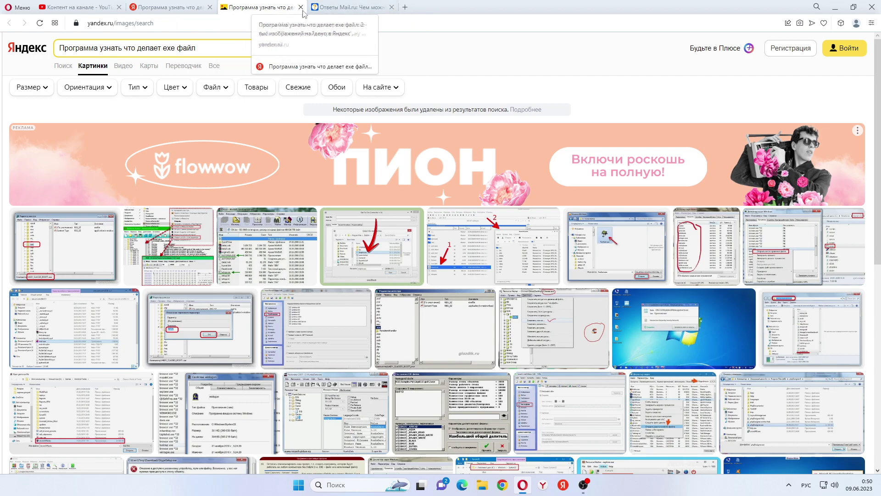
{"action": "left_click", "coordinate": [300, 7]}
Search Yandex for "проверить и следить".
{"action": "triple_click", "coordinate": [257, 46]}
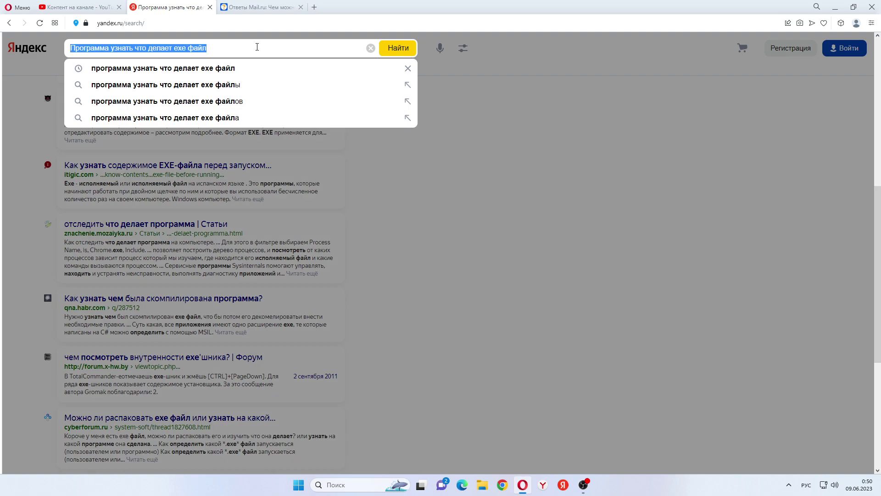
{"action": "type", "text": "провер"}
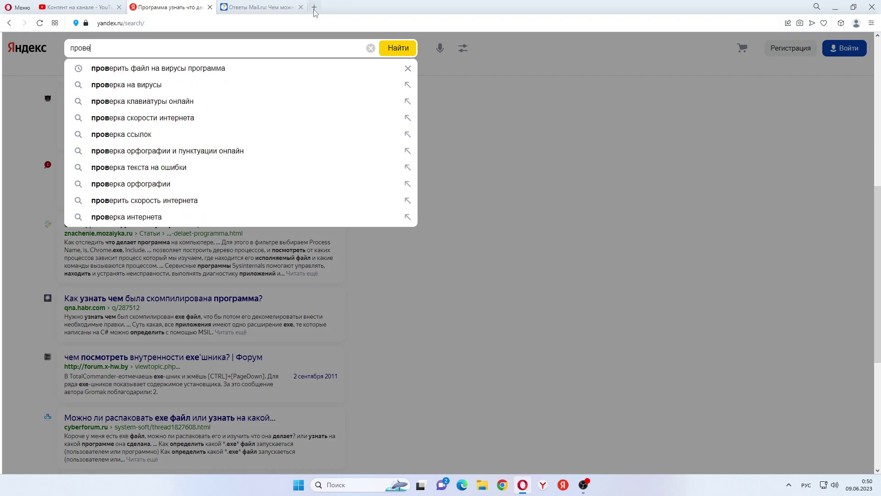
{"action": "type", "text": "ить и следить"}
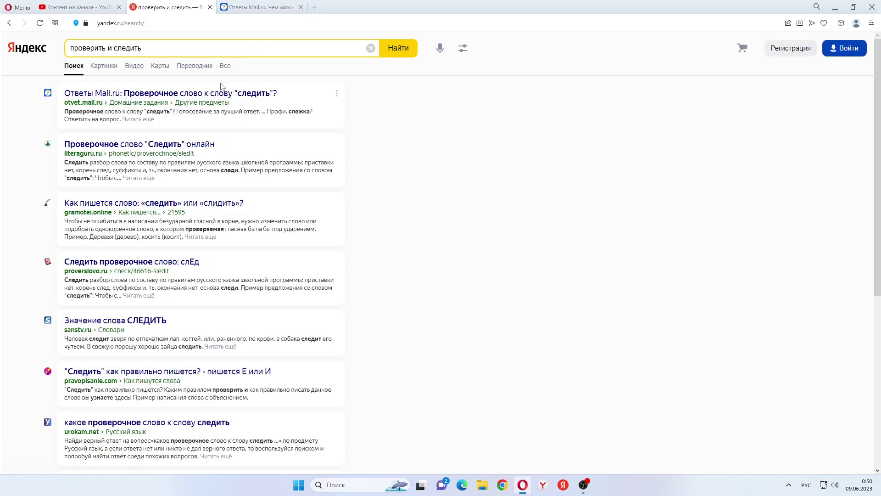
Open YouTube in a new tab and close both Mail.ru answer pages.
{"action": "left_click", "coordinate": [221, 93]}
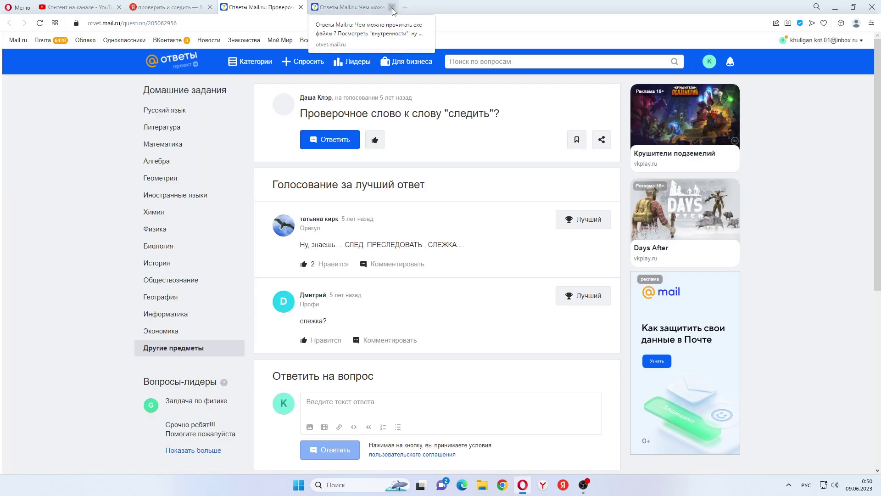
{"action": "left_click", "coordinate": [392, 7]}
{"action": "left_click", "coordinate": [314, 7]}
{"action": "left_click", "coordinate": [448, 122]}
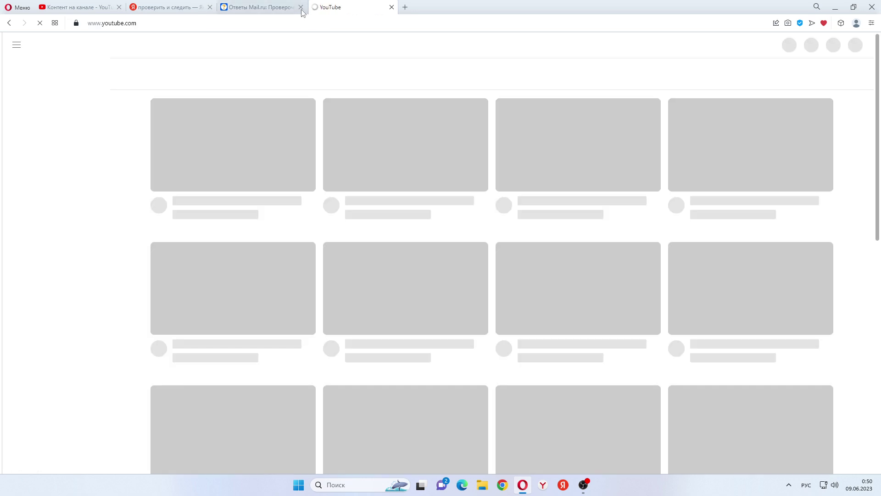
{"action": "left_click", "coordinate": [301, 8]}
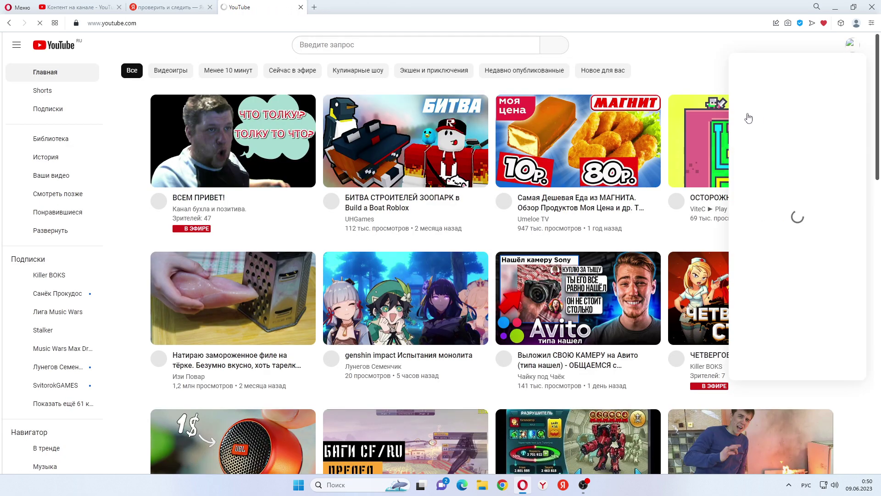
Open the channel's "XHOOK - Проверка на вирусы" video, view its full-size thumbnail, and close the video page.
{"action": "left_click", "coordinate": [763, 111]}
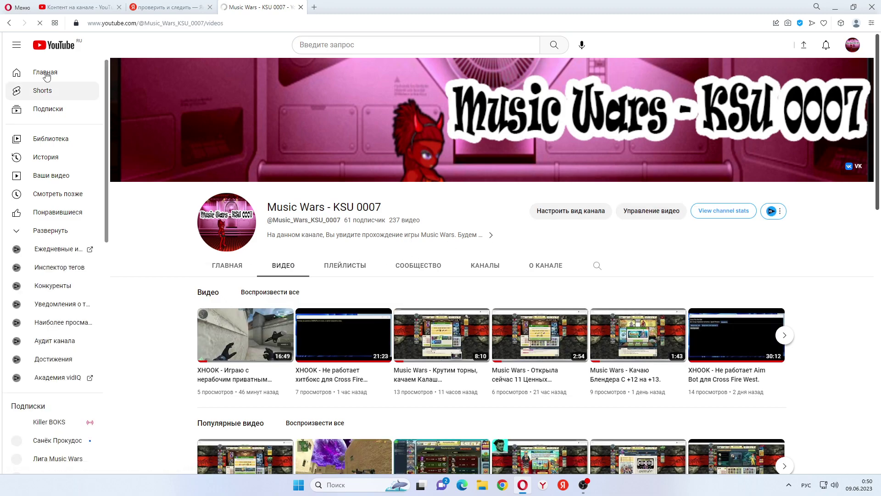
{"action": "scroll", "coordinate": [788, 234], "scroll_direction": "down", "scroll_amount": 6}
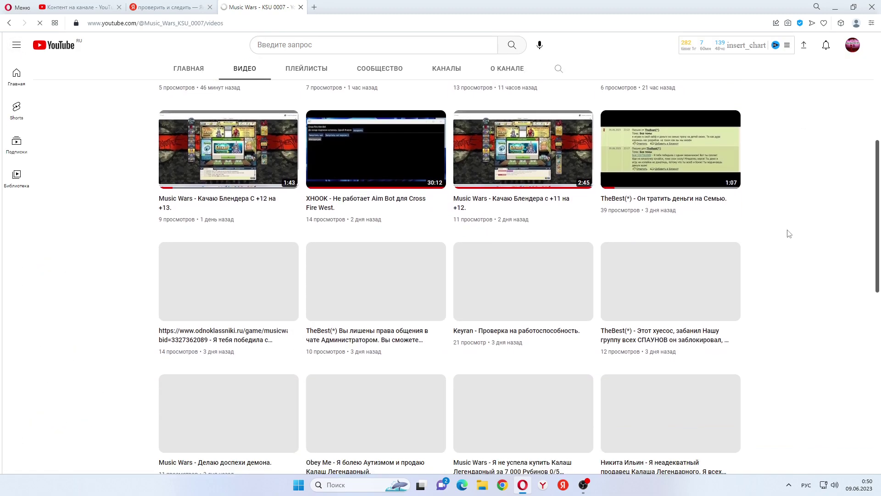
{"action": "scroll", "coordinate": [787, 234], "scroll_direction": "down", "scroll_amount": 10}
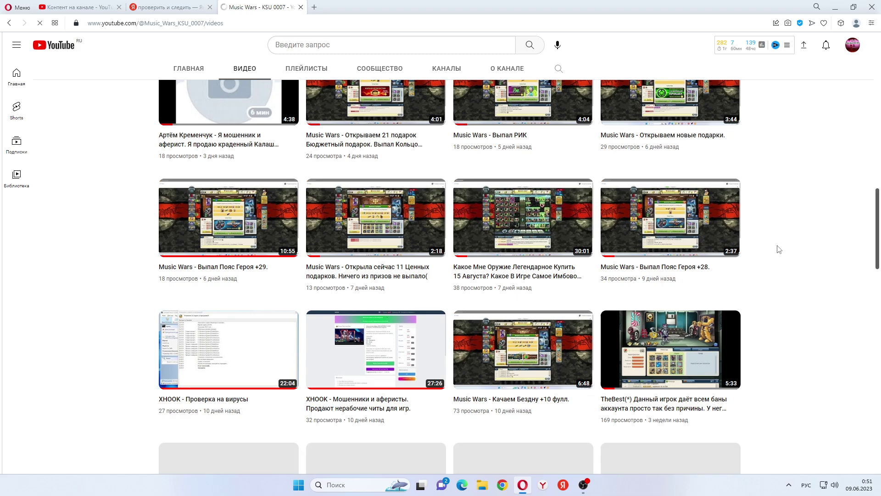
{"action": "left_click", "coordinate": [216, 345]}
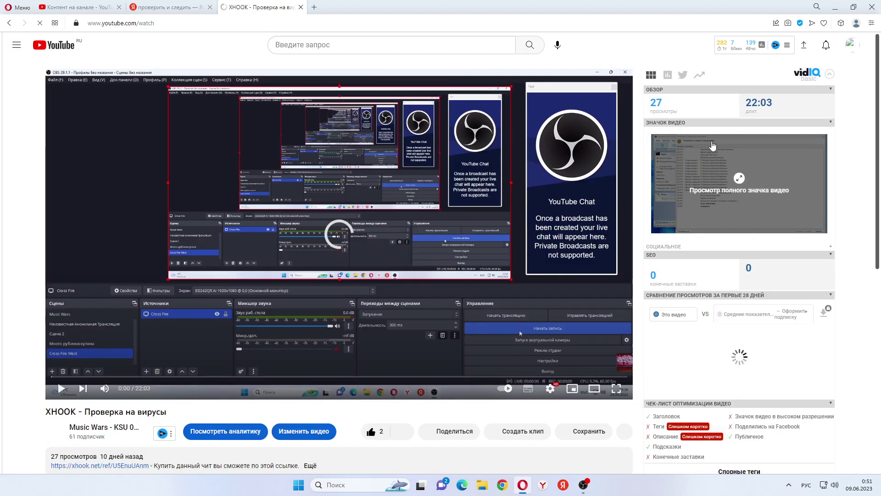
{"action": "left_click", "coordinate": [739, 195]}
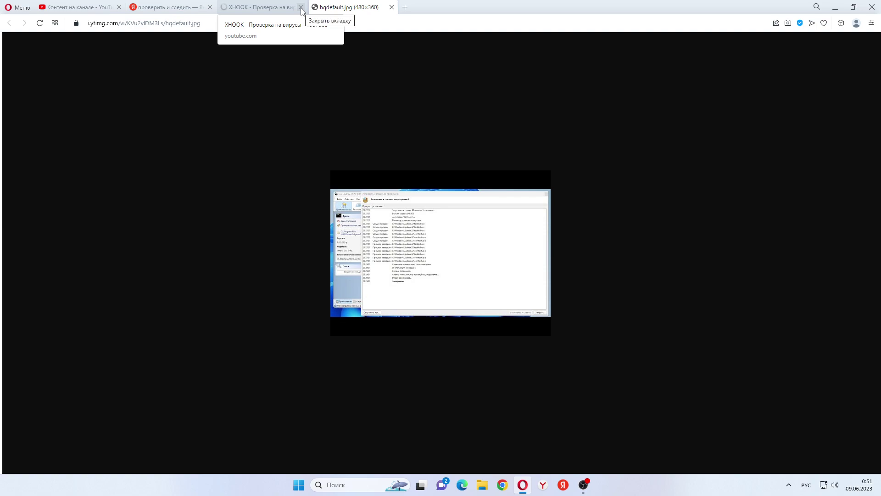
{"action": "left_click", "coordinate": [301, 8]}
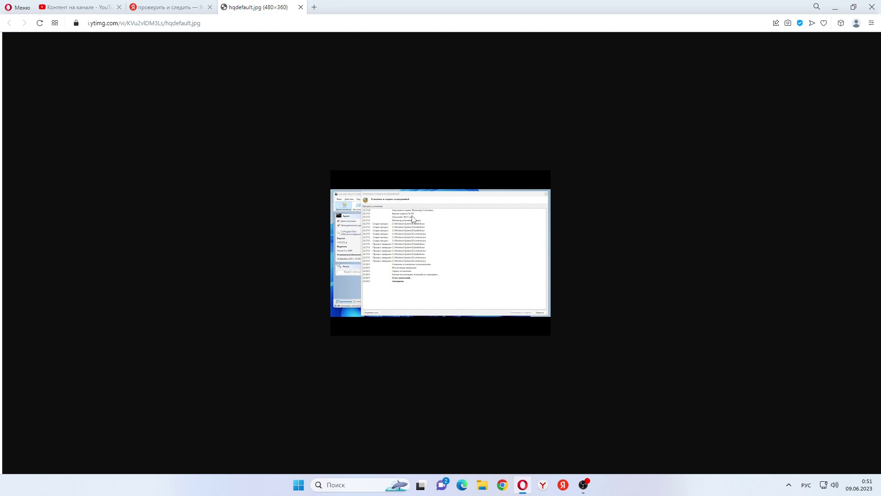
Search Yandex for "uninstall tool" in a new tab.
{"action": "left_click", "coordinate": [166, 4]}
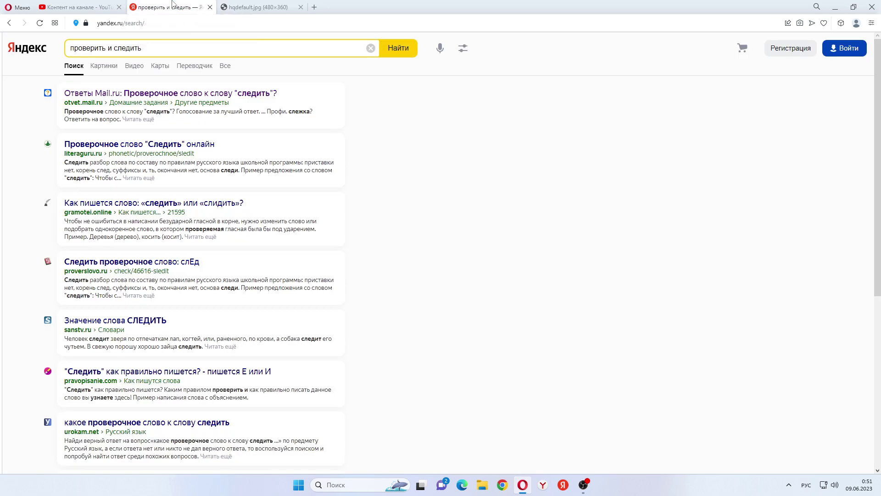
{"action": "left_click", "coordinate": [314, 7]}
{"action": "type", "text": "U"}
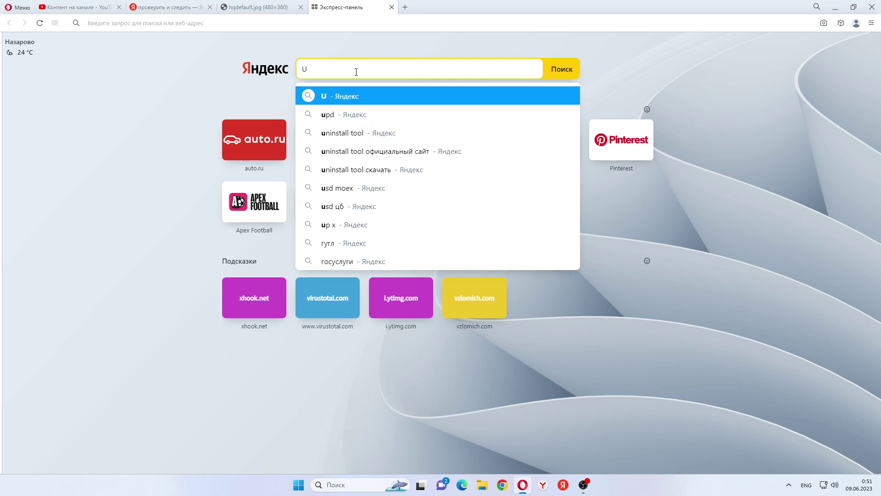
{"action": "left_click", "coordinate": [361, 136]}
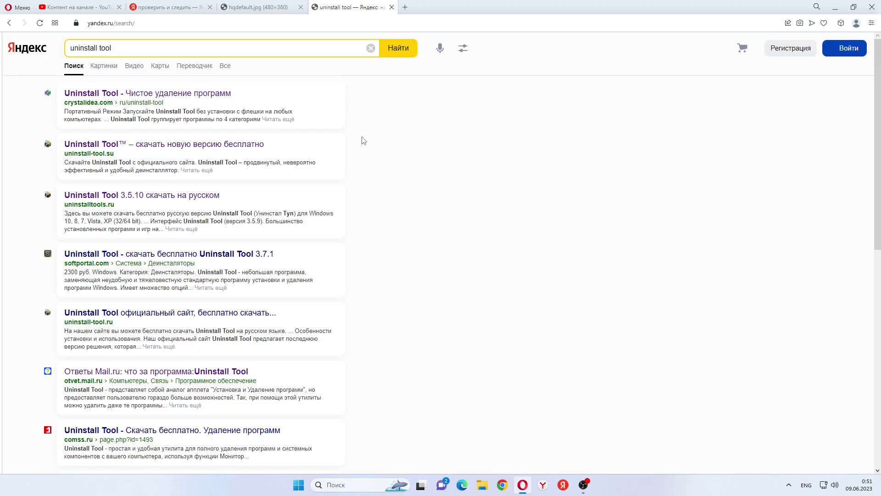
Look at the image results for "uninstall tool" and close them along with the thumbnail and "проверить и следить" pages.
{"action": "left_click", "coordinate": [97, 77]}
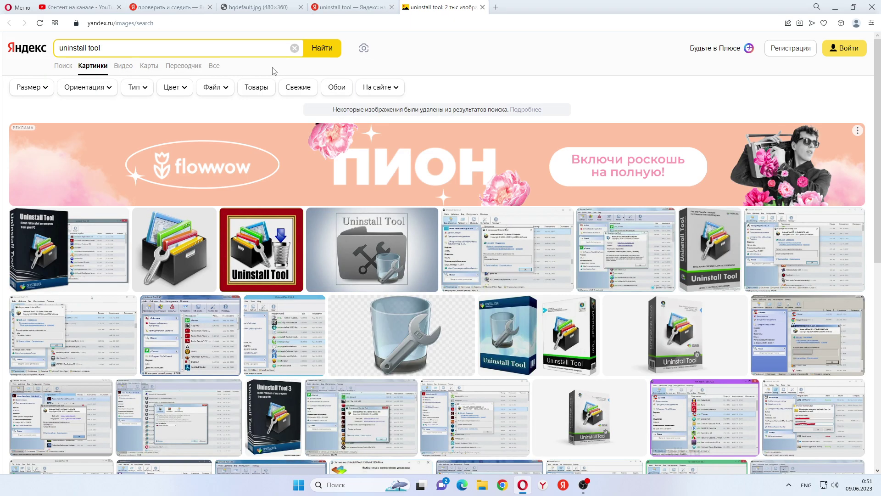
{"action": "left_click", "coordinate": [482, 7]}
{"action": "left_click", "coordinate": [300, 7]}
{"action": "left_click", "coordinate": [193, 7]}
{"action": "left_click", "coordinate": [210, 7]}
Copy the "uninstall tool" query, use it in the Windows search, and launch the Uninstall Tool application.
{"action": "double_click", "coordinate": [185, 41]}
{"action": "key", "text": "ctrl+a"}
{"action": "key", "text": "ctrl+c"}
{"action": "left_click", "coordinate": [523, 485]}
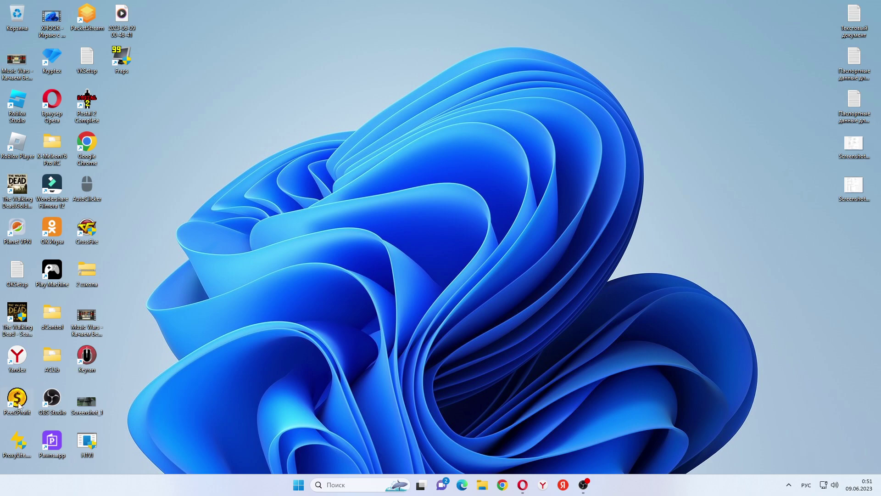
{"action": "key", "text": "super"}
{"action": "key", "text": "ctrl+v"}
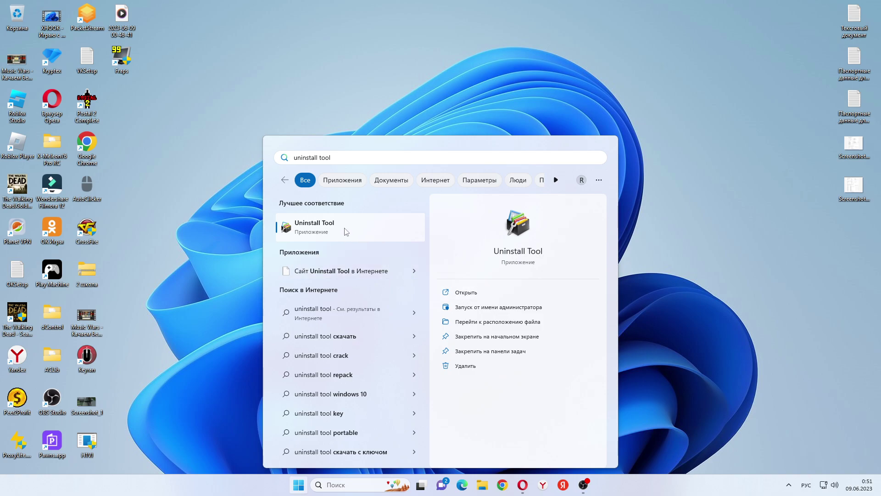
{"action": "left_click", "coordinate": [345, 231]}
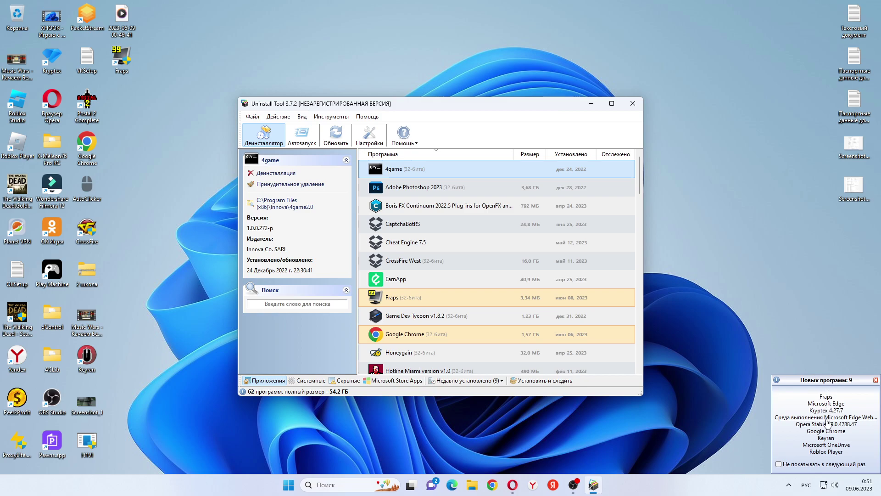
{"action": "left_click", "coordinate": [516, 492]}
{"action": "key", "text": "ctrl+t"}
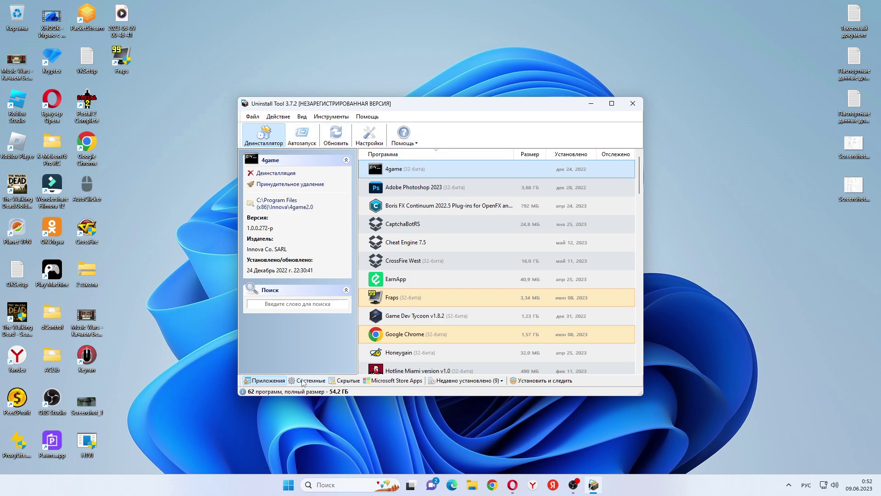
Start the "Установить и следить" function and choose H1VI from the desktop as the installation file.
{"action": "left_click", "coordinate": [528, 381]}
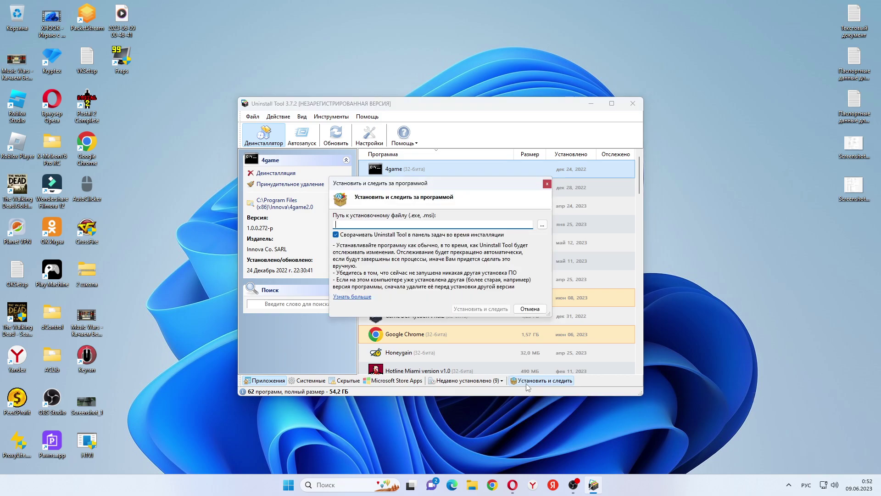
{"action": "left_click", "coordinate": [543, 226]}
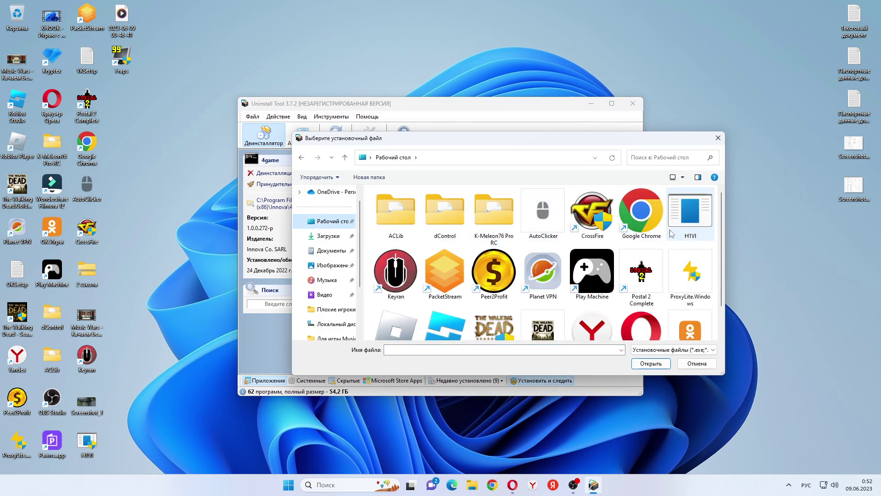
{"action": "left_click", "coordinate": [682, 354]}
{"action": "left_click", "coordinate": [669, 366]}
{"action": "left_click", "coordinate": [674, 349]}
{"action": "left_click", "coordinate": [679, 359]}
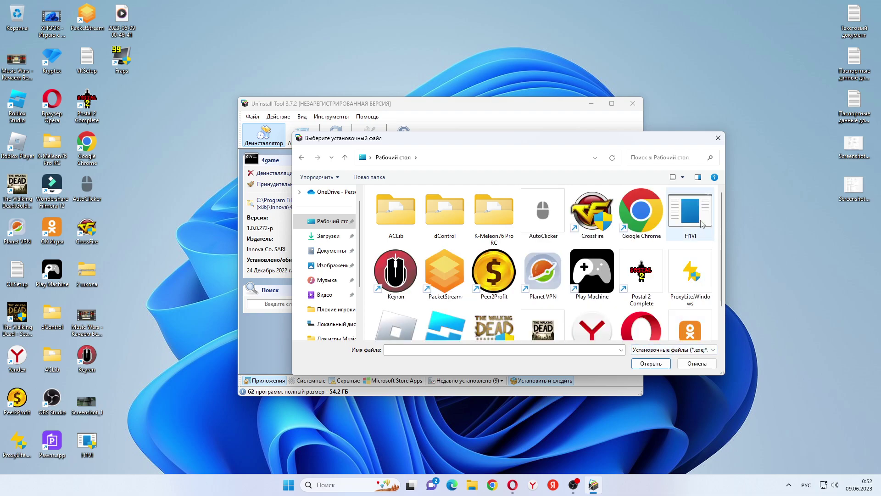
{"action": "double_click", "coordinate": [690, 212]}
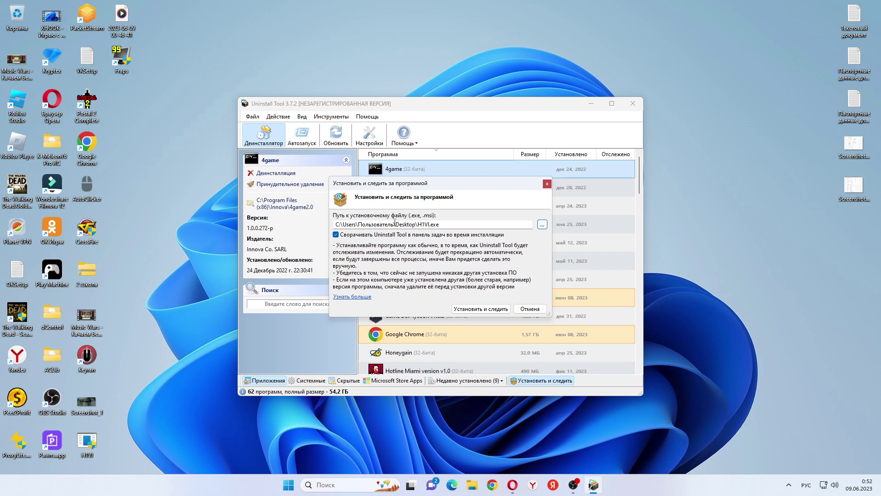
Disable minimizing Uninstall Tool during installation and start the monitored run of H1VI.exe.
{"action": "left_click", "coordinate": [336, 235]}
{"action": "left_click", "coordinate": [473, 309]}
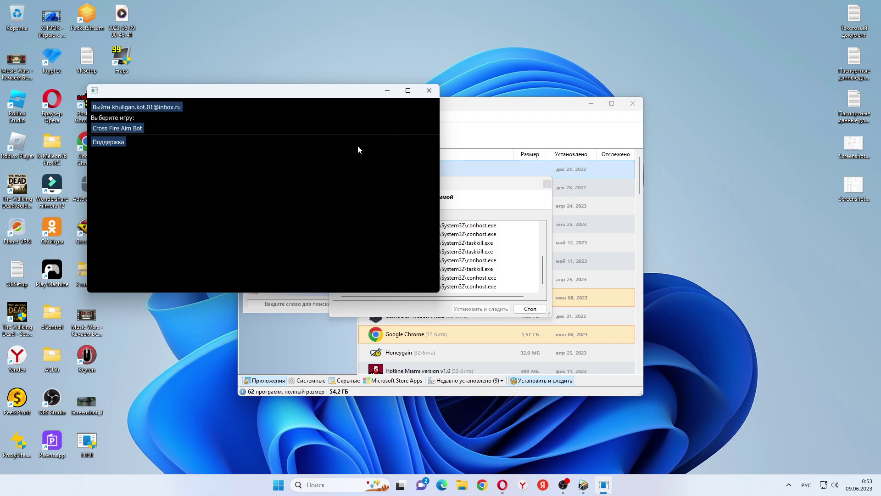
Reposition and enlarge the monitoring window so the whole installation progress log fits beside the launcher.
{"action": "left_click_drag", "start_coordinate": [473, 182], "coordinate": [607, 172]}
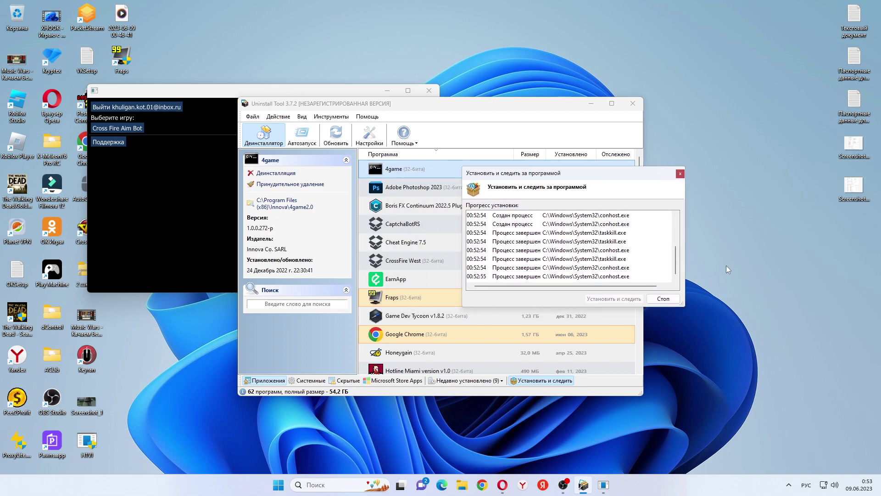
{"action": "left_click_drag", "start_coordinate": [686, 305], "coordinate": [835, 472]}
{"action": "left_click", "coordinate": [781, 421]}
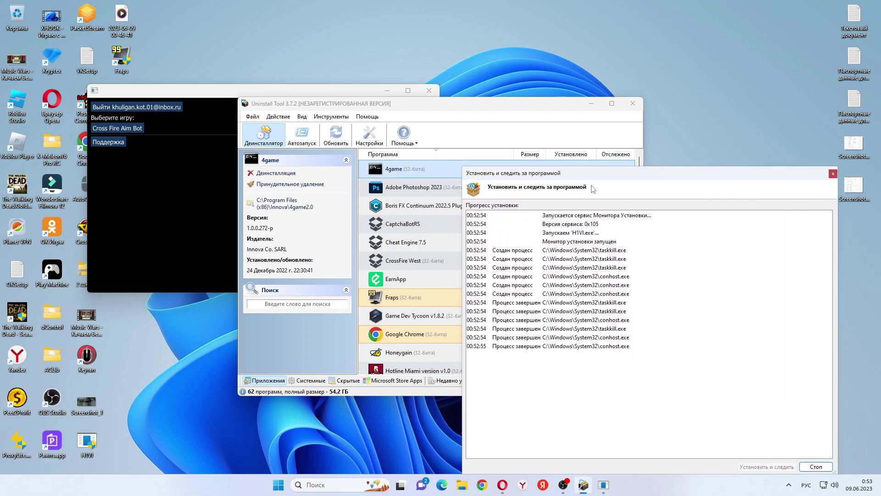
{"action": "left_click_drag", "start_coordinate": [596, 176], "coordinate": [479, 97]}
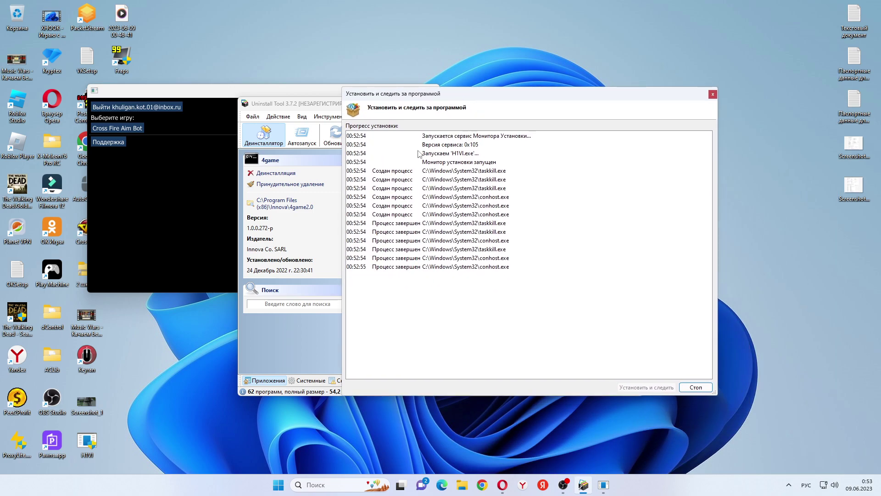
Check which actions are available for the conhost.exe and H1VI.exe entries in the progress log.
{"action": "right_click", "coordinate": [439, 206]}
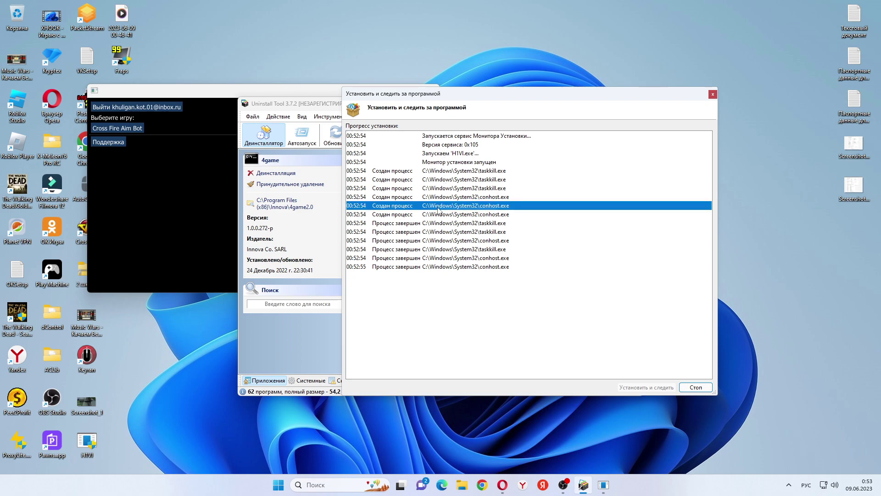
{"action": "left_click", "coordinate": [456, 312]}
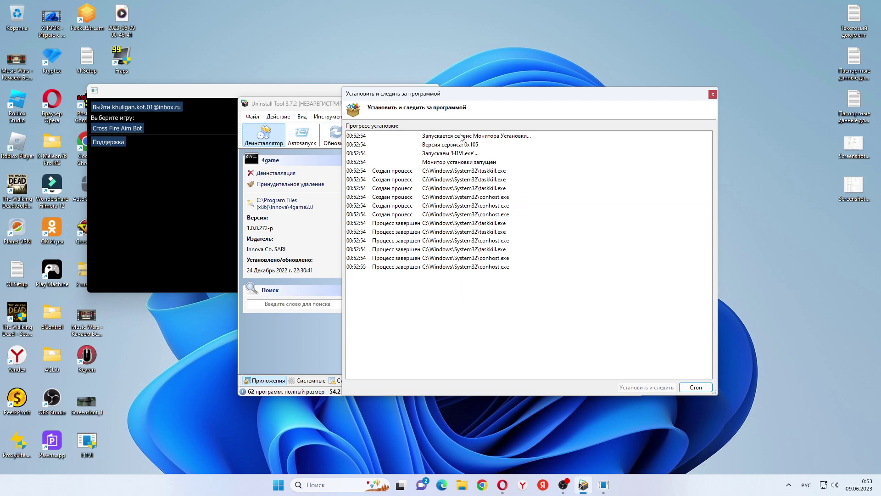
{"action": "right_click", "coordinate": [434, 159]}
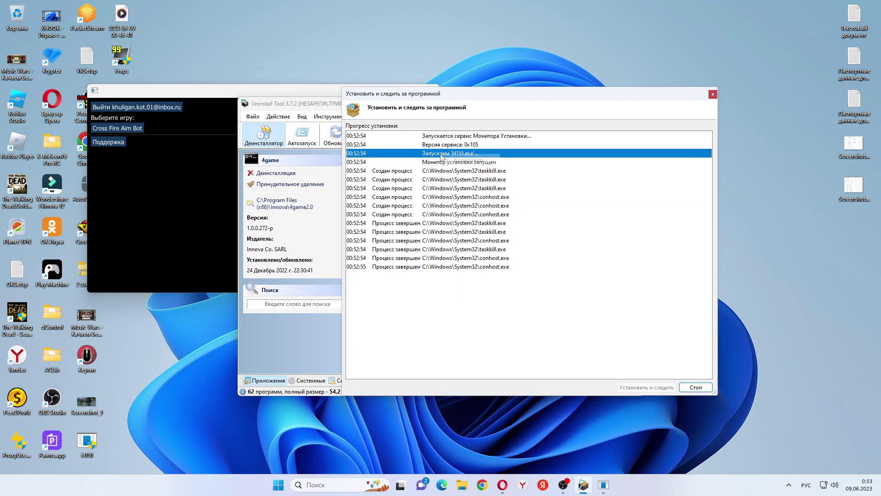
{"action": "left_click", "coordinate": [488, 281]}
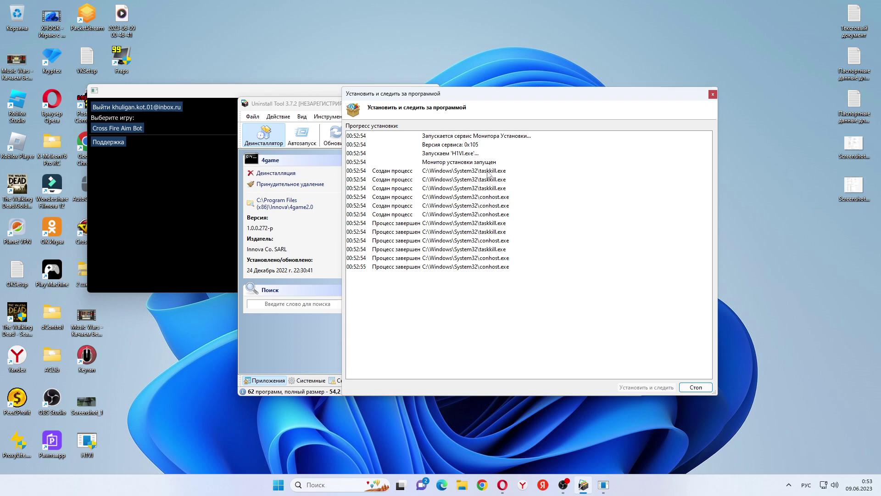
Copy the first taskkill.exe log entry, reduce it to C:\Windows\System32\taskkill.exe in the Windows Run dialog, and run it.
{"action": "left_click", "coordinate": [485, 171]}
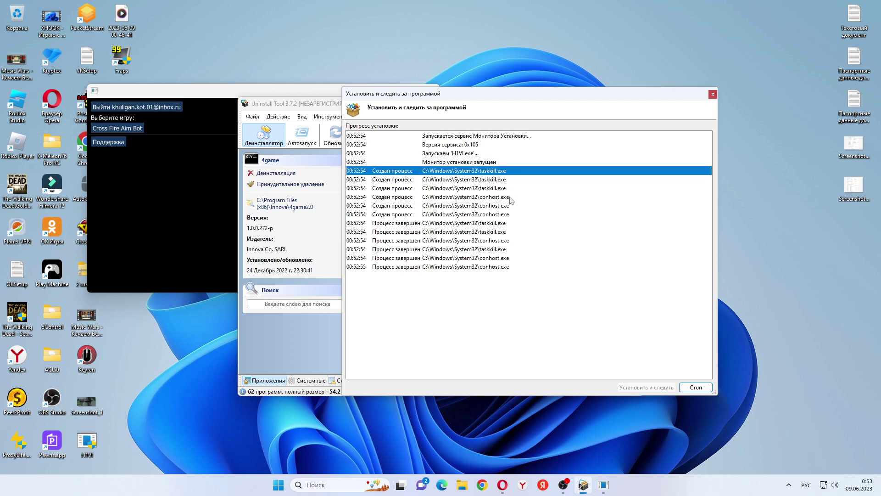
{"action": "key", "text": "super+r"}
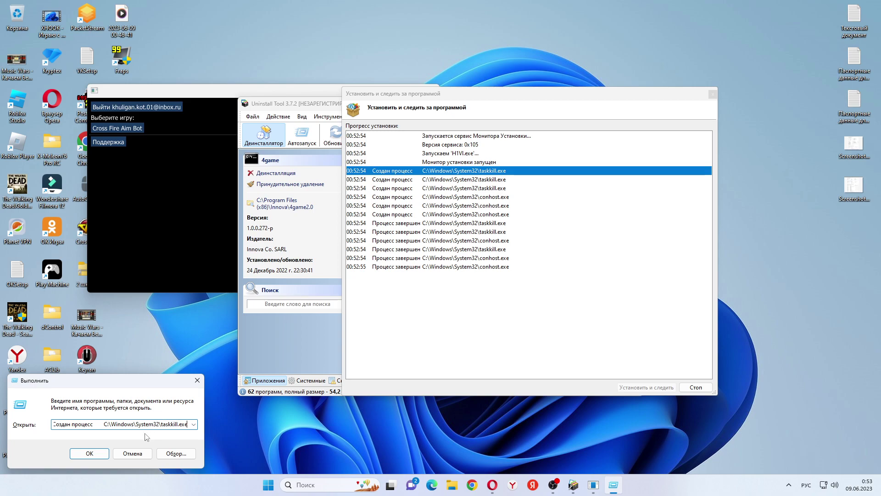
{"action": "left_click_drag", "start_coordinate": [104, 426], "coordinate": [54, 425]}
{"action": "key", "text": "BackSpace"}
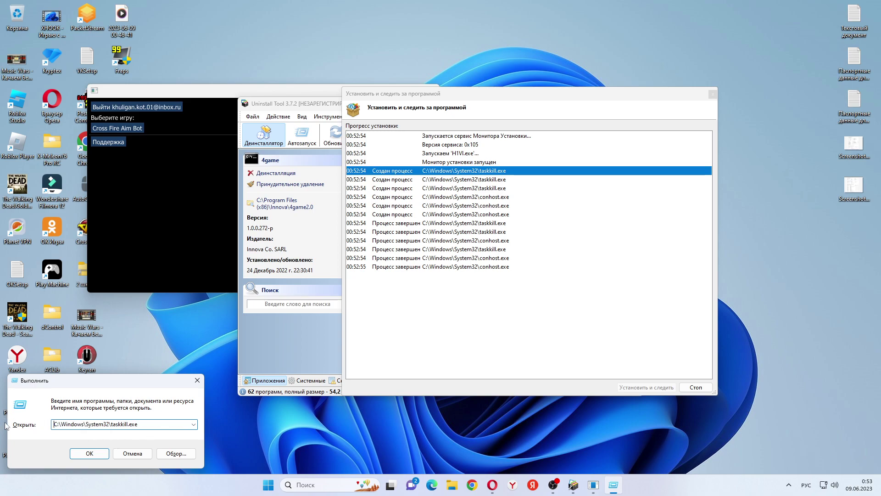
{"action": "left_click", "coordinate": [85, 455]}
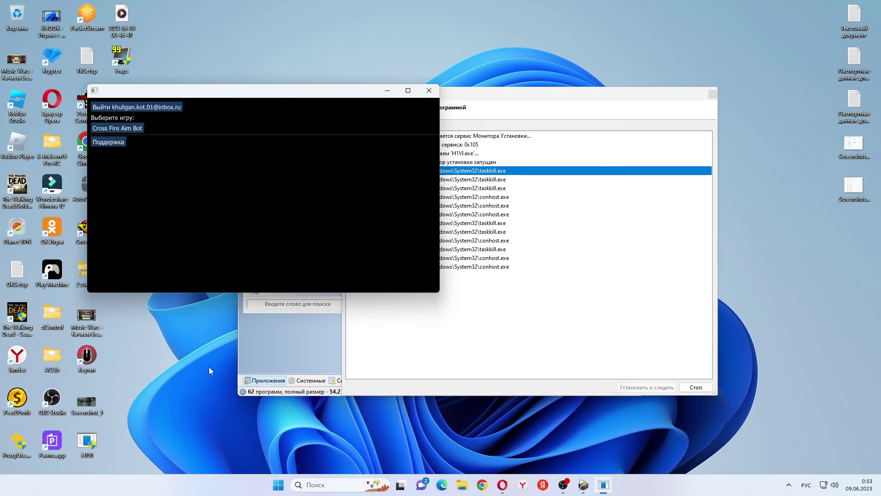
Copy the first conhost.exe log entry, run only C:\Windows\System32\conhost.exe from the Windows Run dialog, and move its console off the log.
{"action": "left_click", "coordinate": [502, 95]}
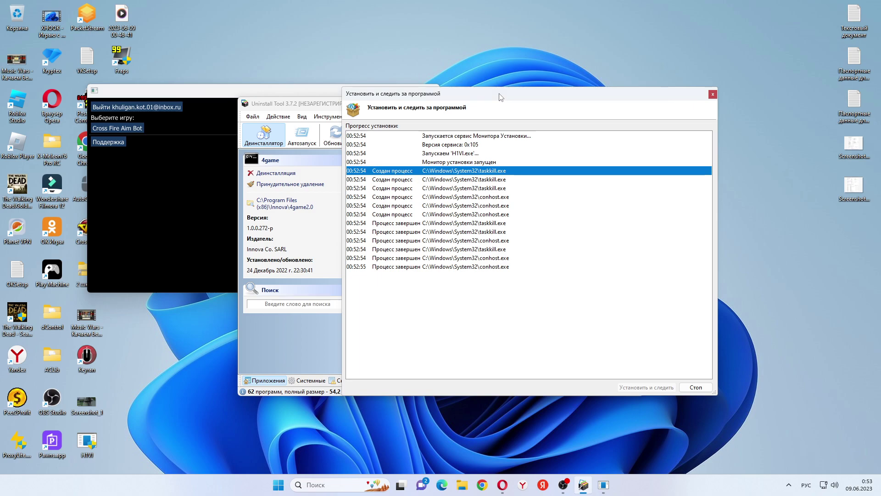
{"action": "right_click", "coordinate": [494, 199]}
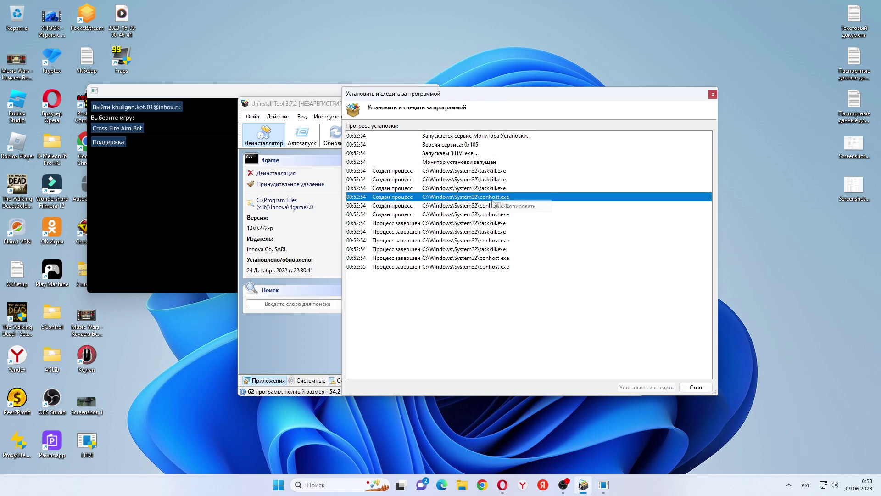
{"action": "left_click", "coordinate": [503, 206]}
{"action": "key", "text": "super+r"}
{"action": "type", "text": "00:52:54\tСоздан процесс\tC:\\Windows\\System32\\conhost.exe"}
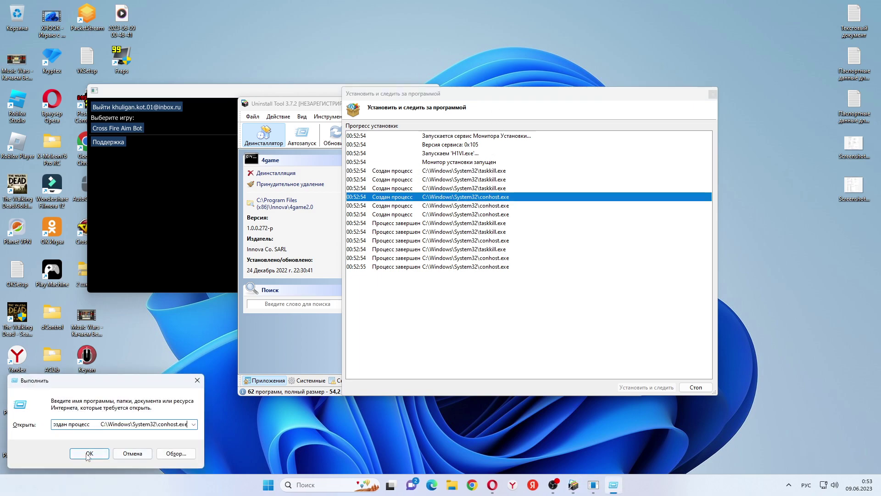
{"action": "left_click_drag", "start_coordinate": [103, 421], "coordinate": [6, 428]}
{"action": "key", "text": "BackSpace"}
{"action": "left_click", "coordinate": [85, 453]}
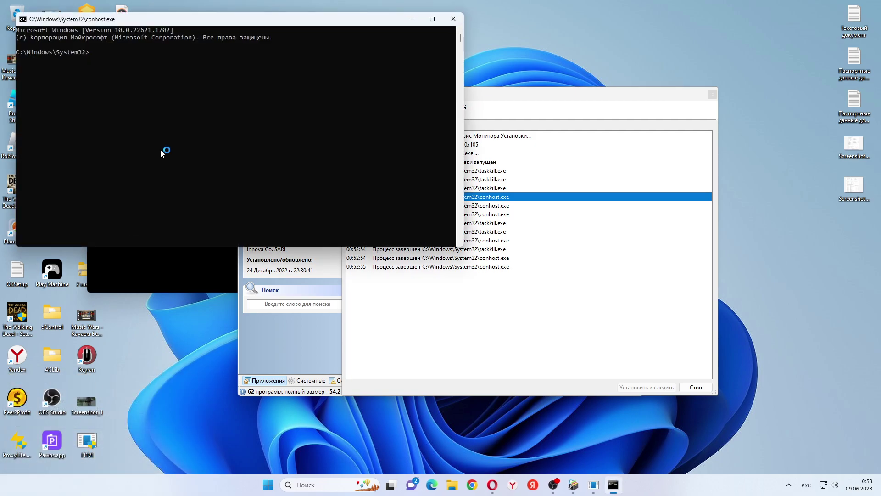
{"action": "left_click_drag", "start_coordinate": [140, 27], "coordinate": [54, 72]}
Examine the created and finished conhost.exe and taskkill.exe process entries through the end of the progress log.
{"action": "left_click", "coordinate": [484, 201]}
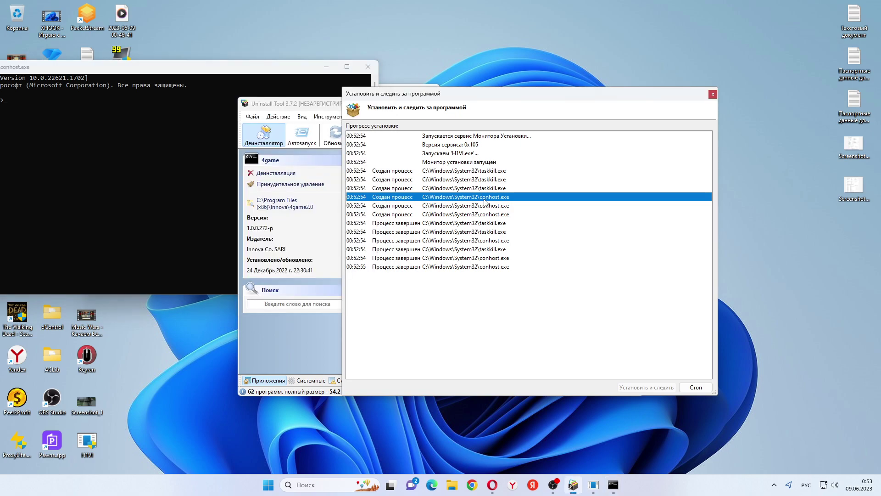
{"action": "left_click", "coordinate": [496, 209]}
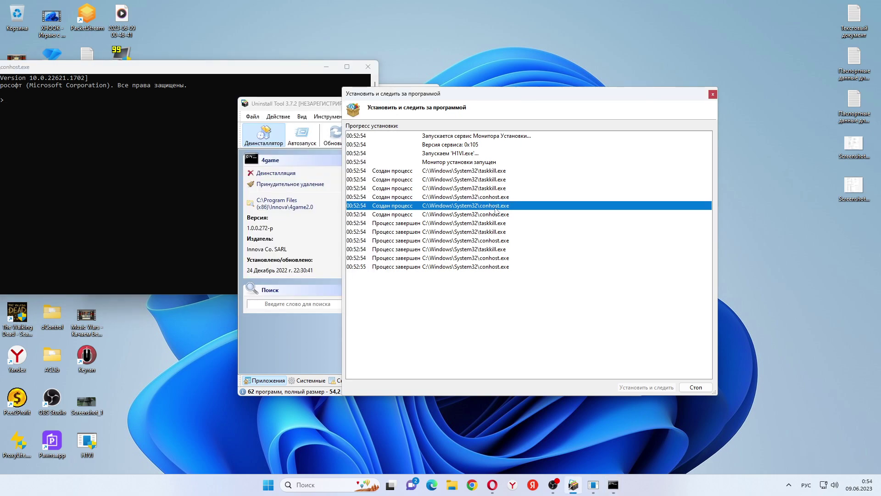
{"action": "left_click", "coordinate": [495, 216]}
{"action": "left_click", "coordinate": [494, 224]}
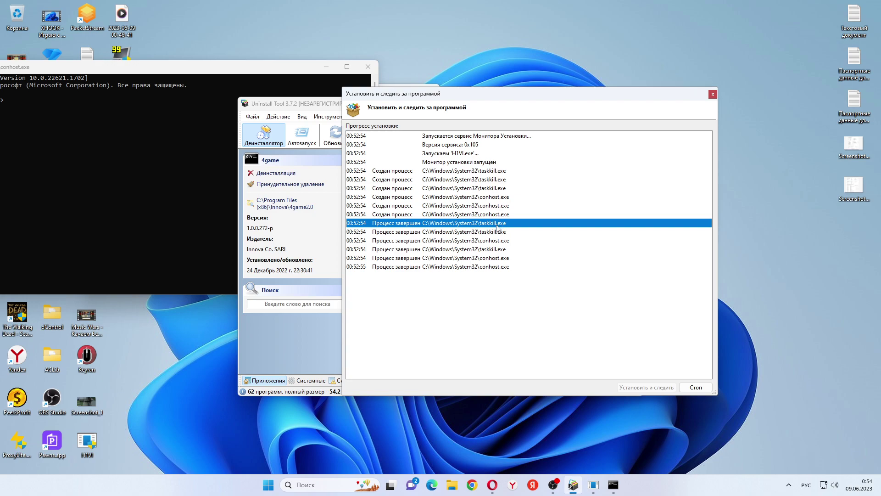
{"action": "left_click", "coordinate": [496, 241]}
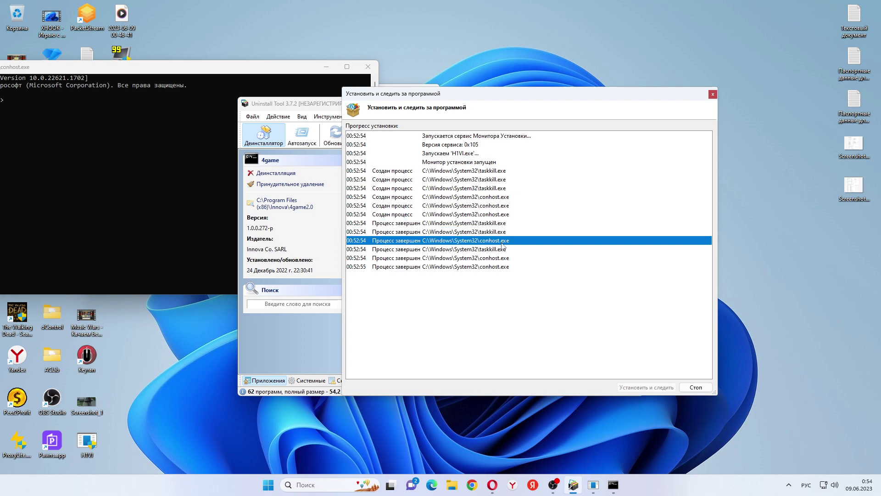
{"action": "left_click", "coordinate": [499, 251]}
{"action": "left_click", "coordinate": [500, 267]}
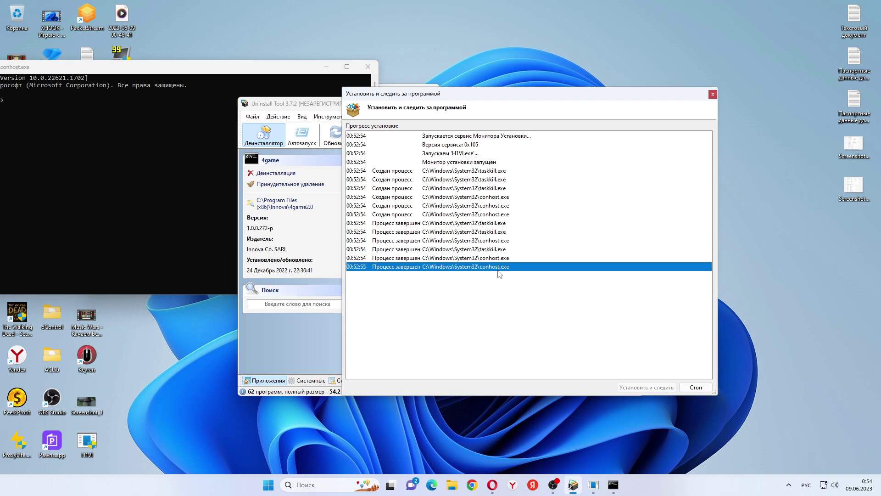
Stop the installation monitoring without saving, roll back the changes, and review the closing entries of the progress log.
{"action": "left_click", "coordinate": [693, 387]}
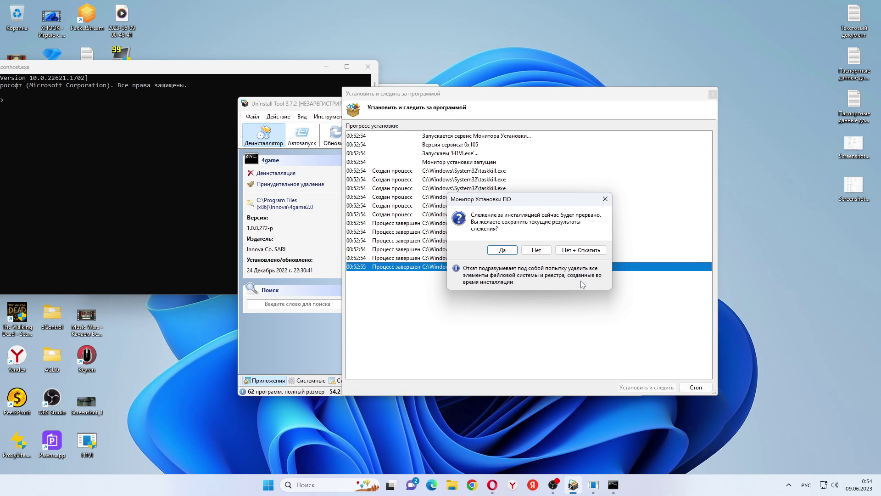
{"action": "left_click", "coordinate": [586, 250]}
{"action": "left_click", "coordinate": [477, 277]}
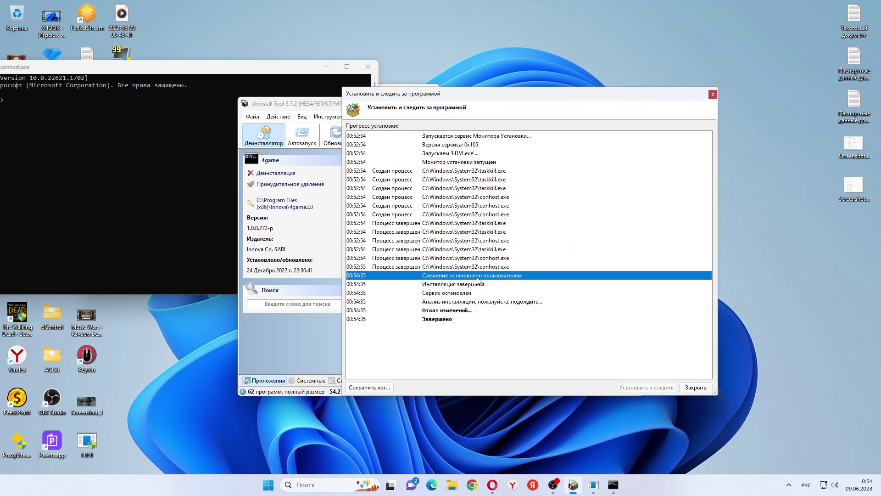
{"action": "left_click", "coordinate": [467, 285]}
{"action": "left_click", "coordinate": [463, 296]}
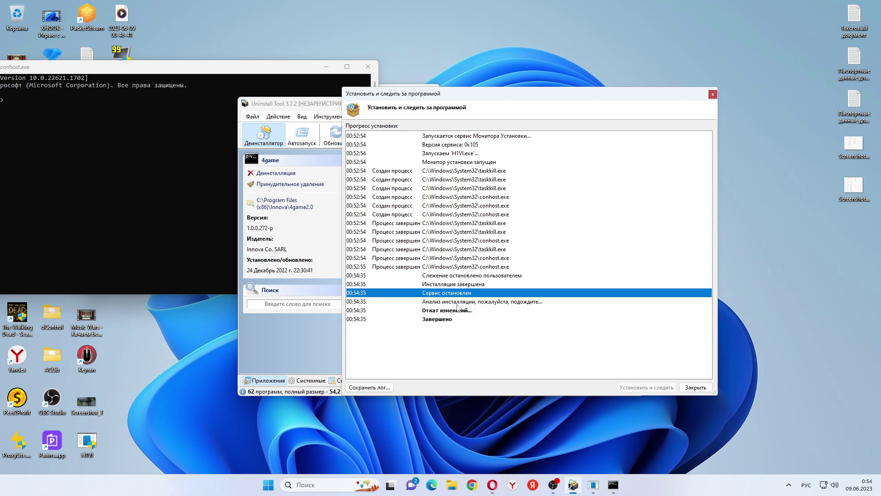
{"action": "left_click", "coordinate": [453, 312]}
{"action": "left_click", "coordinate": [447, 319]}
{"action": "left_click", "coordinate": [444, 303]}
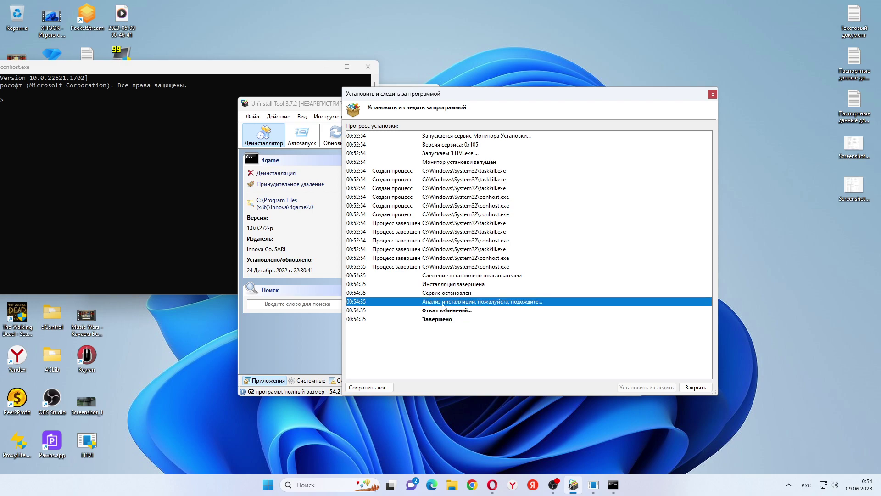
Close the finished monitoring window and dismiss the Uninstall Tool trial reminder.
{"action": "left_click", "coordinate": [696, 387]}
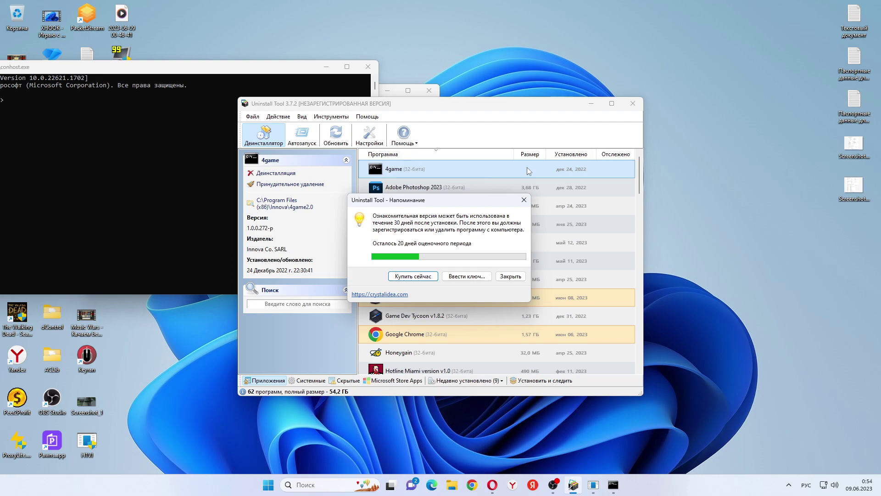
{"action": "left_click", "coordinate": [510, 276]}
Arrange the conhost.exe console and the launcher side by side and open Cross Fire Aim Bot in the launcher.
{"action": "left_click_drag", "start_coordinate": [239, 94], "coordinate": [568, 163]}
{"action": "left_click_drag", "start_coordinate": [241, 75], "coordinate": [294, 111]}
{"action": "left_click", "coordinate": [254, 148]}
{"action": "left_click_drag", "start_coordinate": [129, 70], "coordinate": [235, 174]}
{"action": "left_click_drag", "start_coordinate": [494, 161], "coordinate": [593, 189]}
{"action": "left_click", "coordinate": [568, 222]}
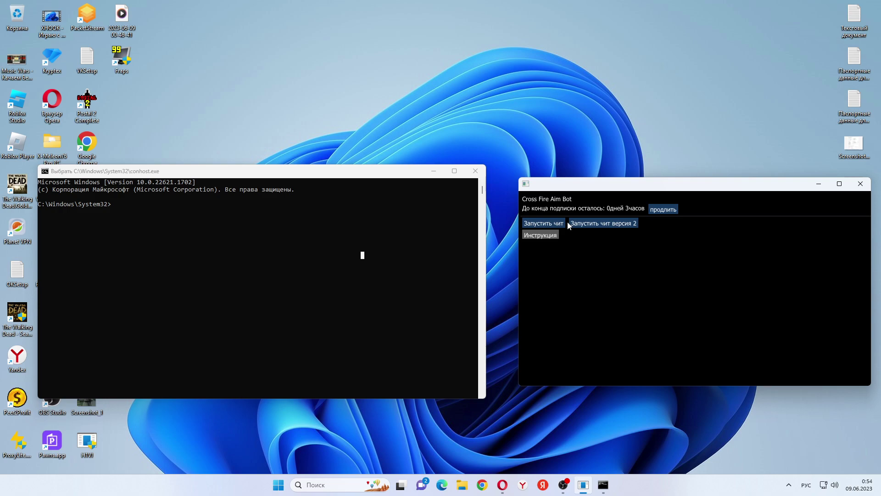
View the Cross Fire Aim Bot instructions in the browser, and close that page and the browser.
{"action": "left_click", "coordinate": [540, 236]}
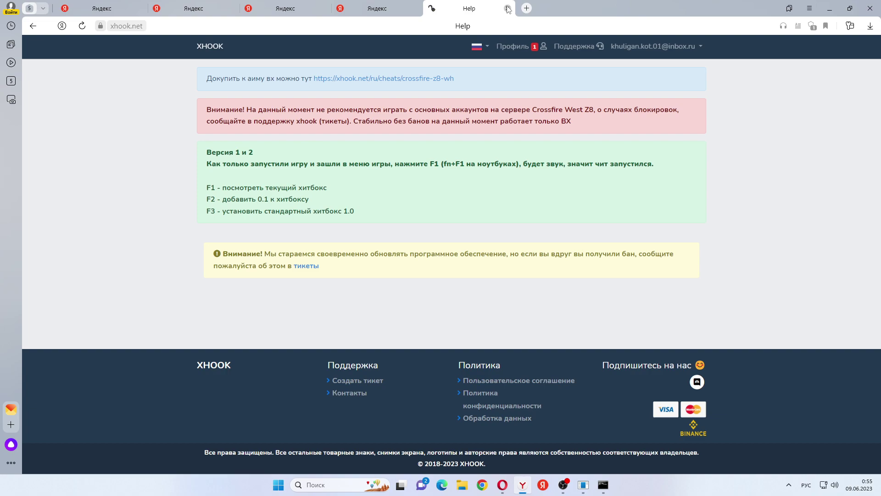
{"action": "left_click", "coordinate": [507, 8]}
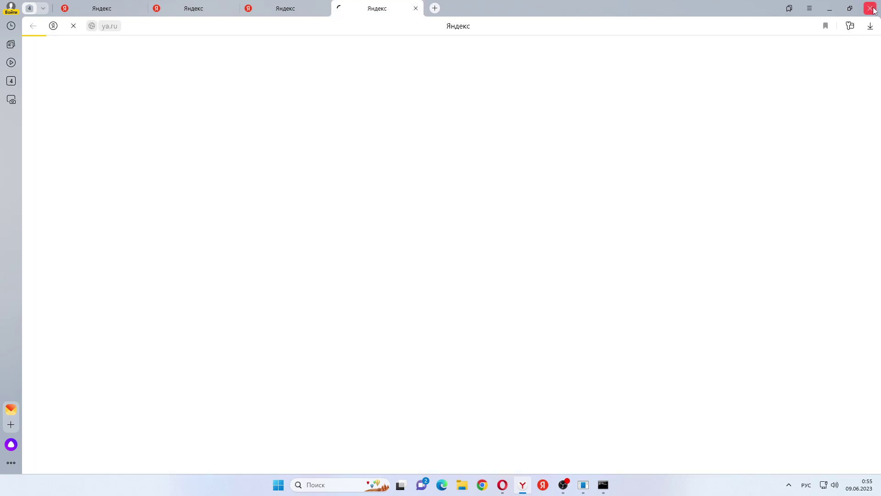
{"action": "left_click", "coordinate": [523, 484]}
Start the first version of the Cross Fire cheat, and close the launcher and the conhost.exe console.
{"action": "left_click", "coordinate": [542, 224]}
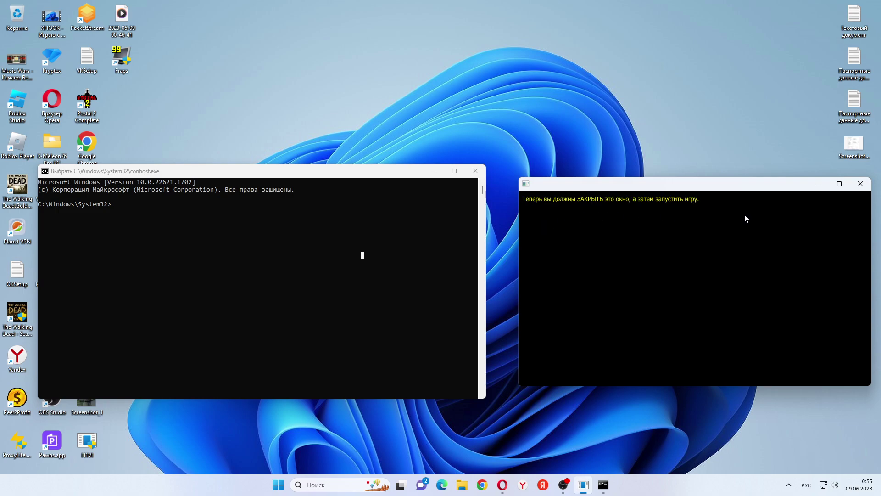
{"action": "left_click", "coordinate": [859, 184]}
{"action": "left_click", "coordinate": [475, 172]}
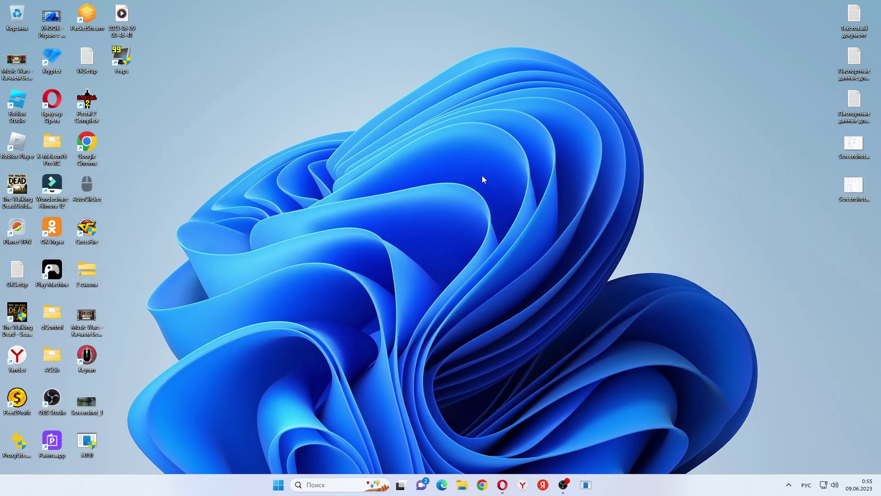